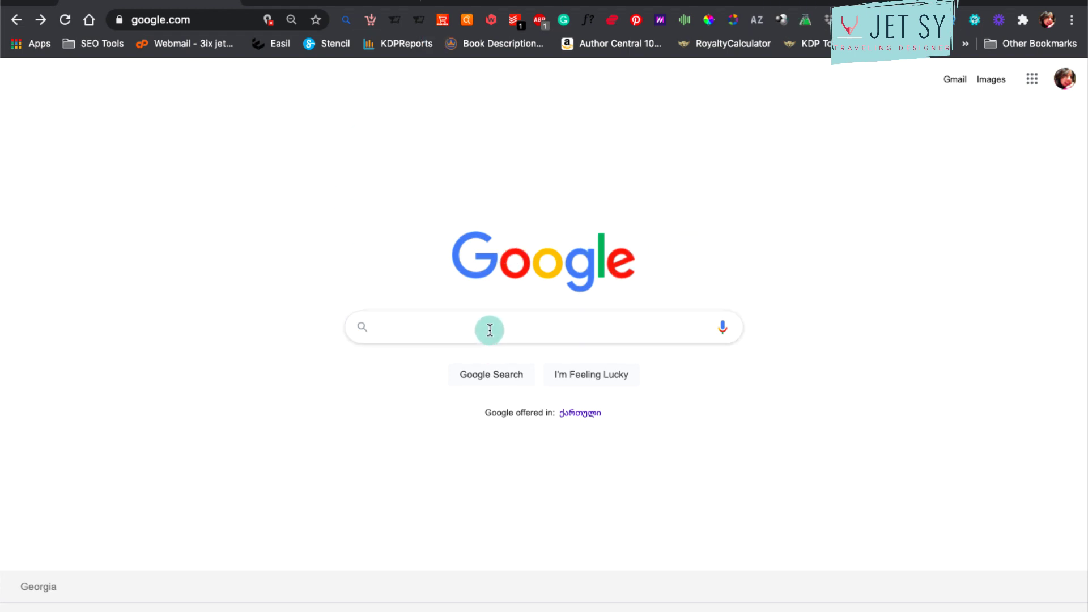
Step: Search Google for 'kdp cover template' and open Amazon KDP's Paperback Cover Templates page
{"action": "type", "text": "KDP COVER"}
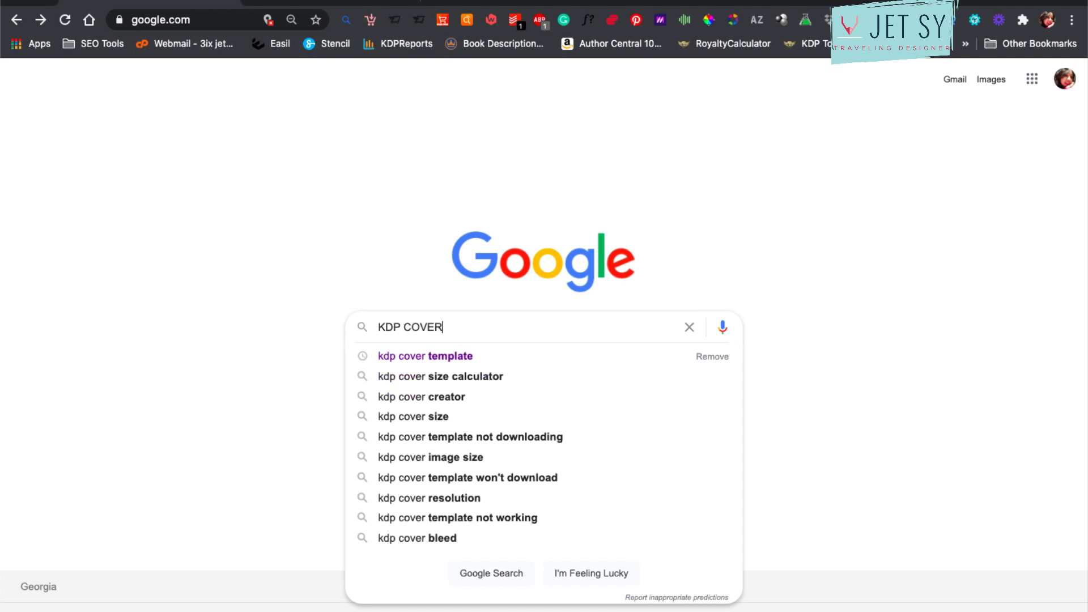
{"action": "left_click", "coordinate": [477, 356]}
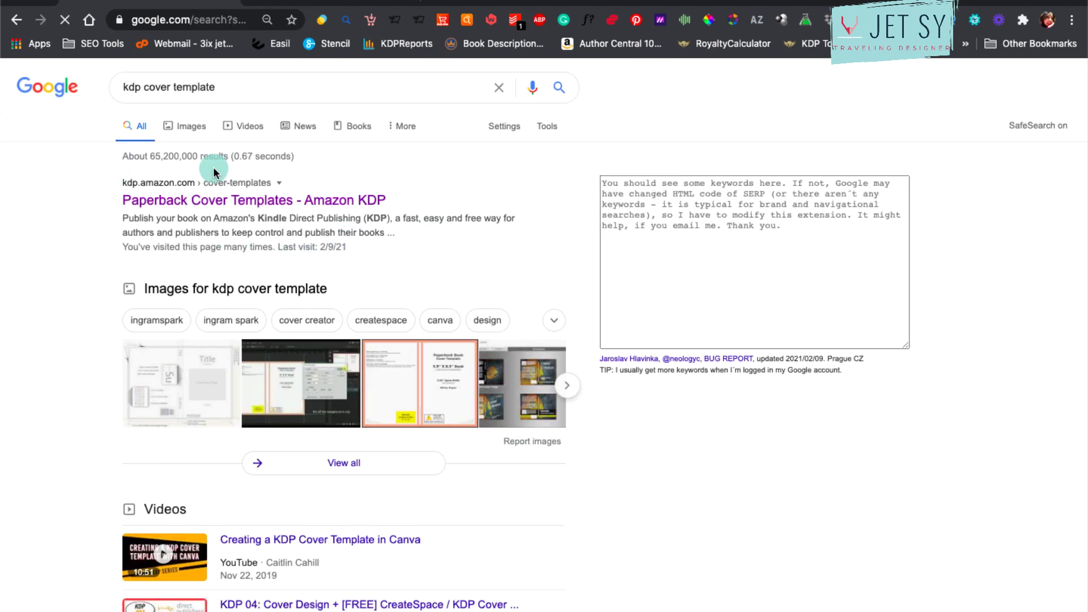
{"action": "left_click", "coordinate": [284, 203]}
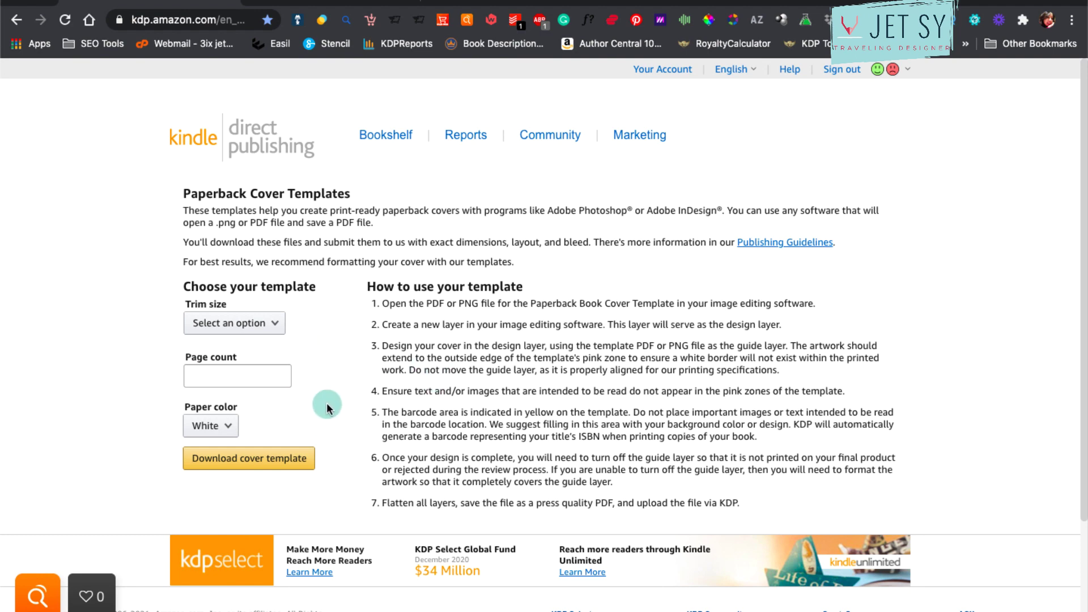
Step: Set the KDP template to 5 x 8 in trim, 100 pages and White paper
{"action": "left_click", "coordinate": [276, 322]}
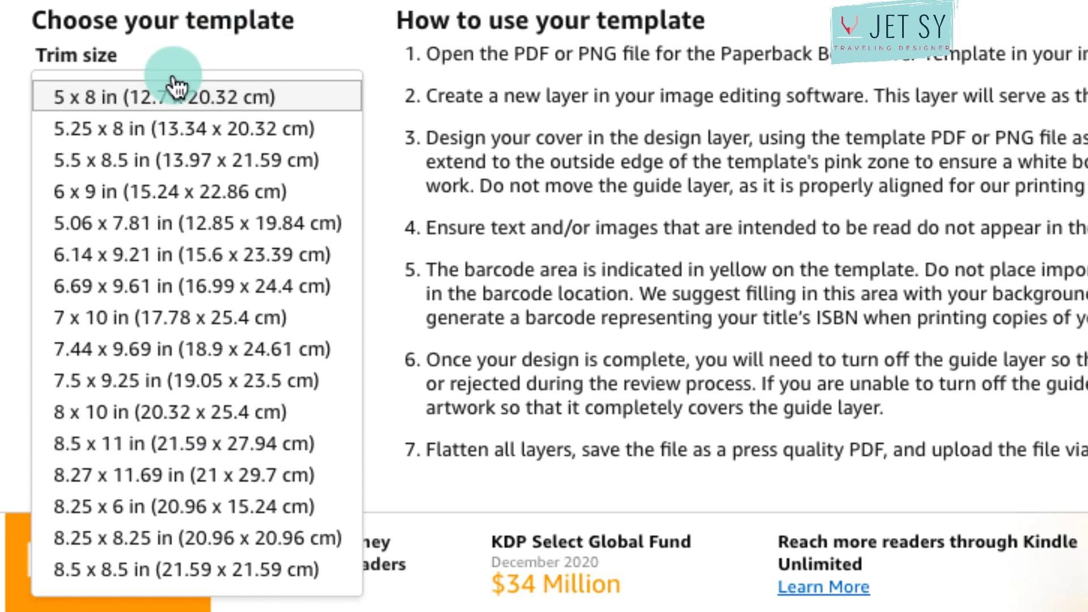
{"action": "left_click", "coordinate": [151, 185]}
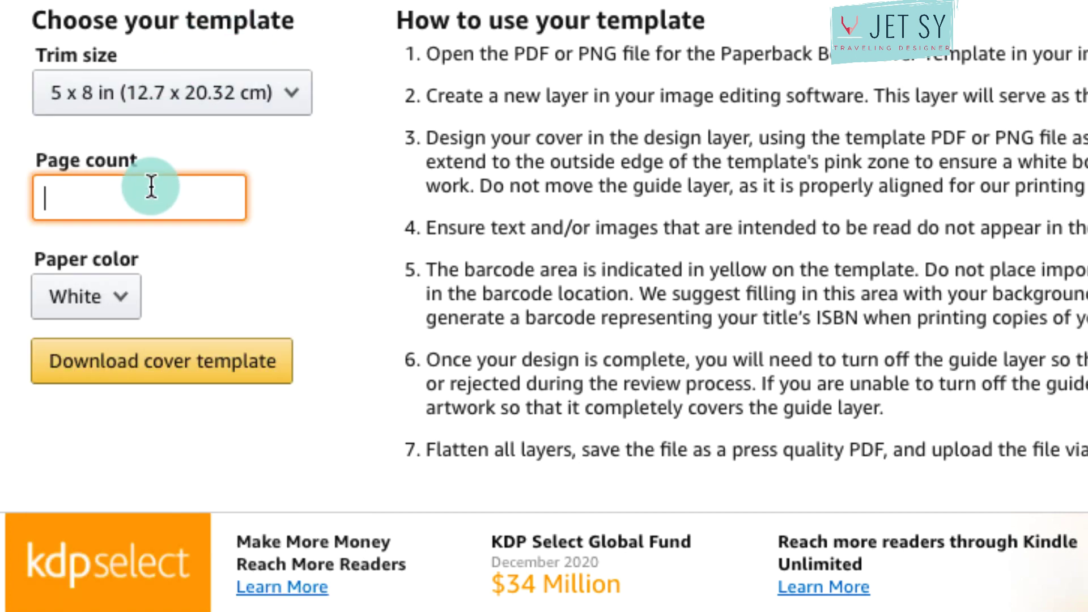
{"action": "type", "text": "100"}
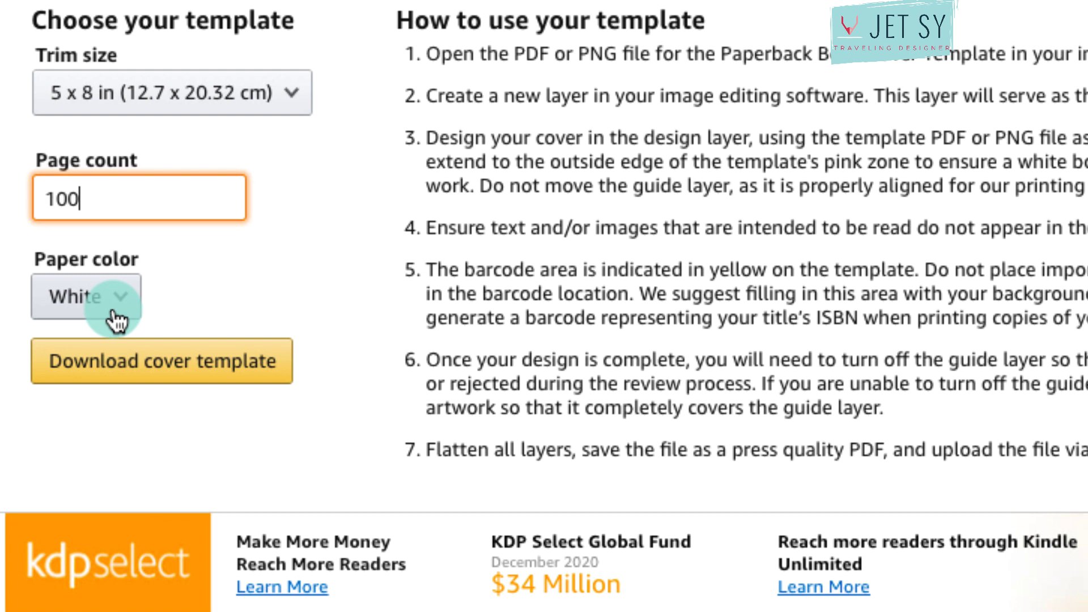
{"action": "left_click", "coordinate": [117, 309]}
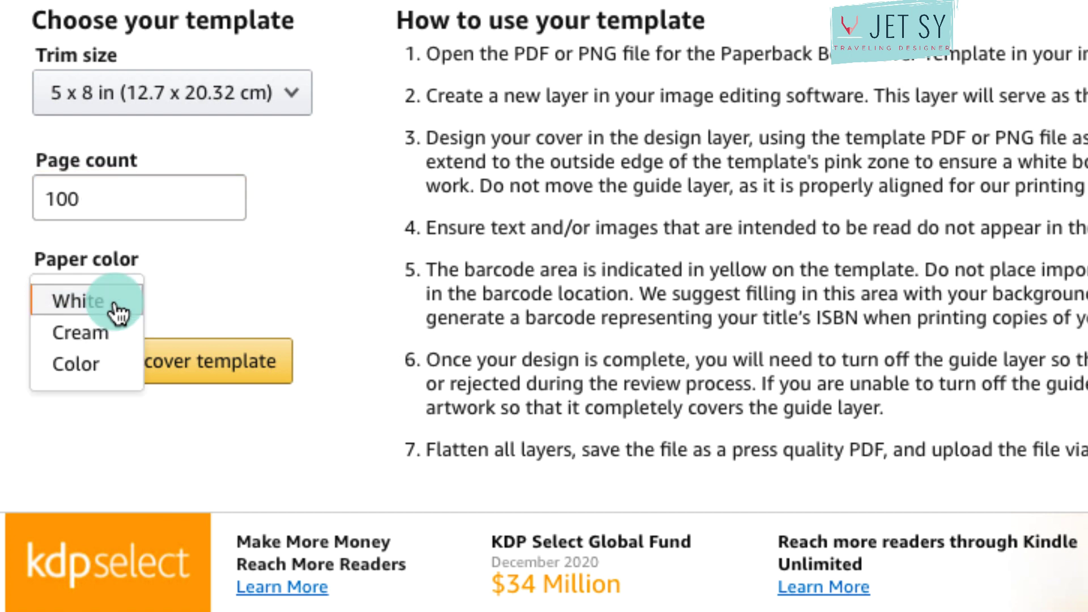
{"action": "left_click", "coordinate": [237, 284]}
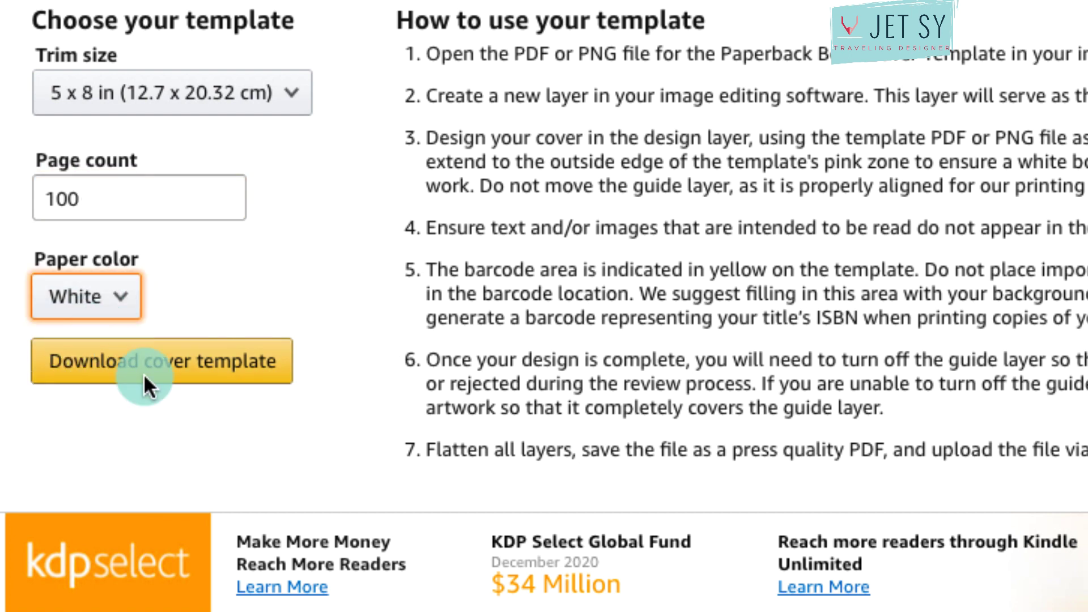
Step: Download the 5 x 8 template, open the 5x8_BW_100 folder and preview its PNG
{"action": "left_click", "coordinate": [188, 377]}
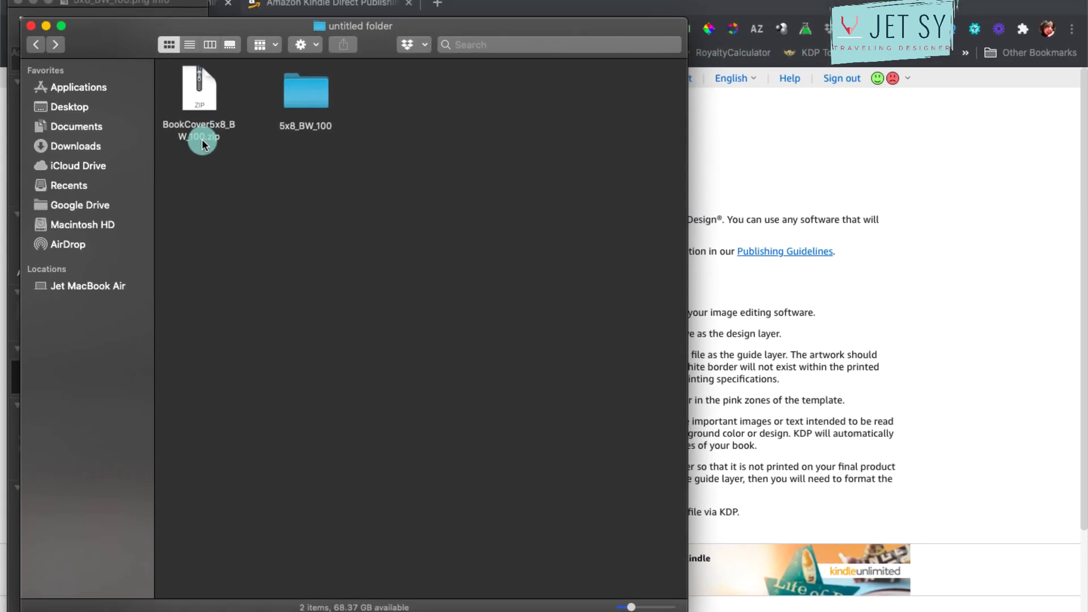
{"action": "double_click", "coordinate": [309, 98]}
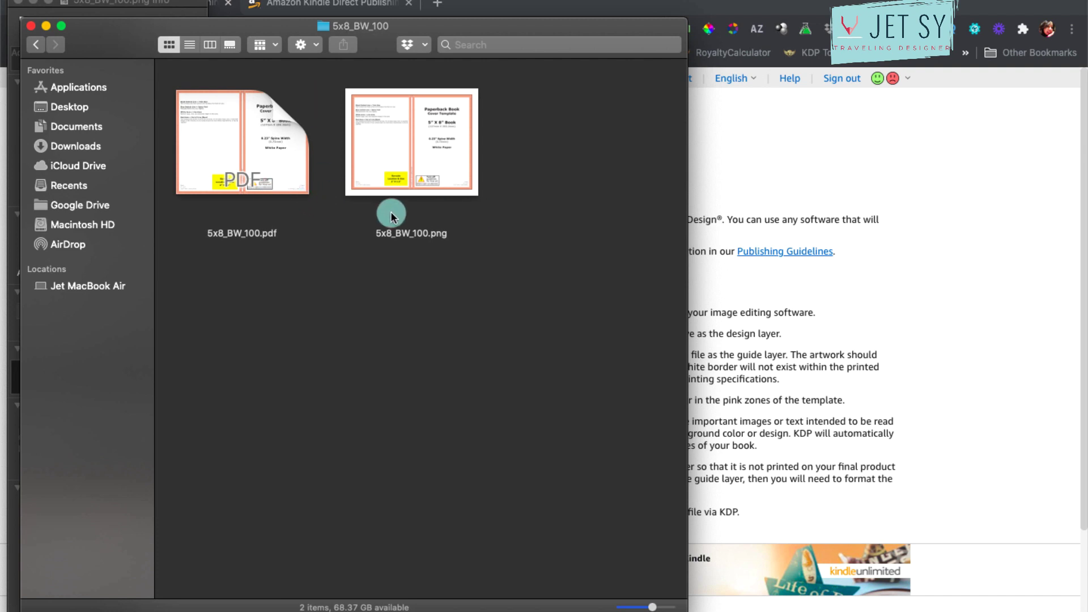
{"action": "left_click", "coordinate": [429, 169]}
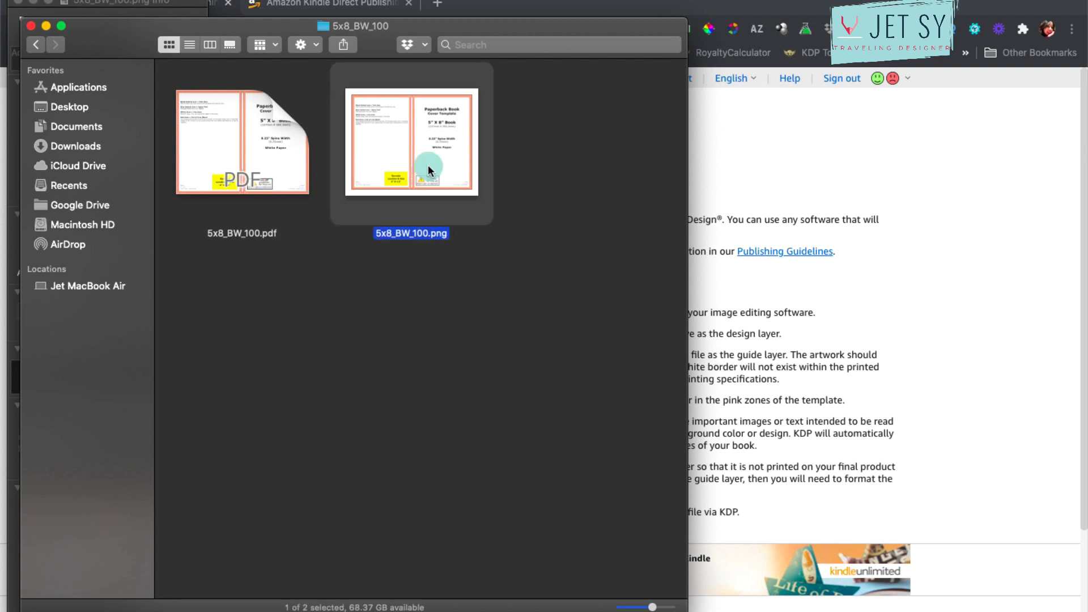
{"action": "double_click", "coordinate": [428, 167]}
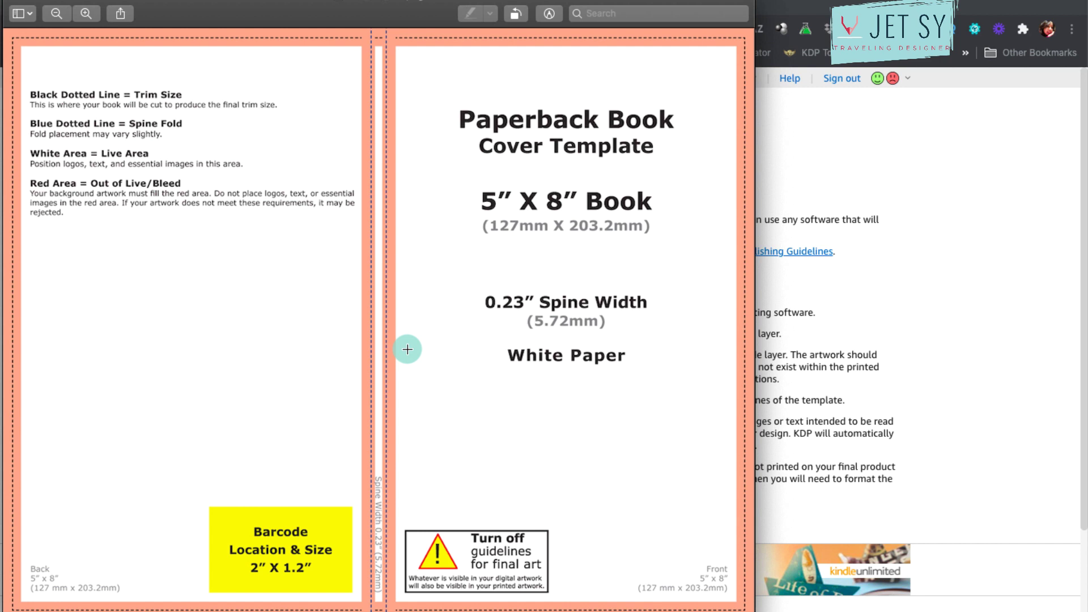
{"action": "key", "text": "super+w"}
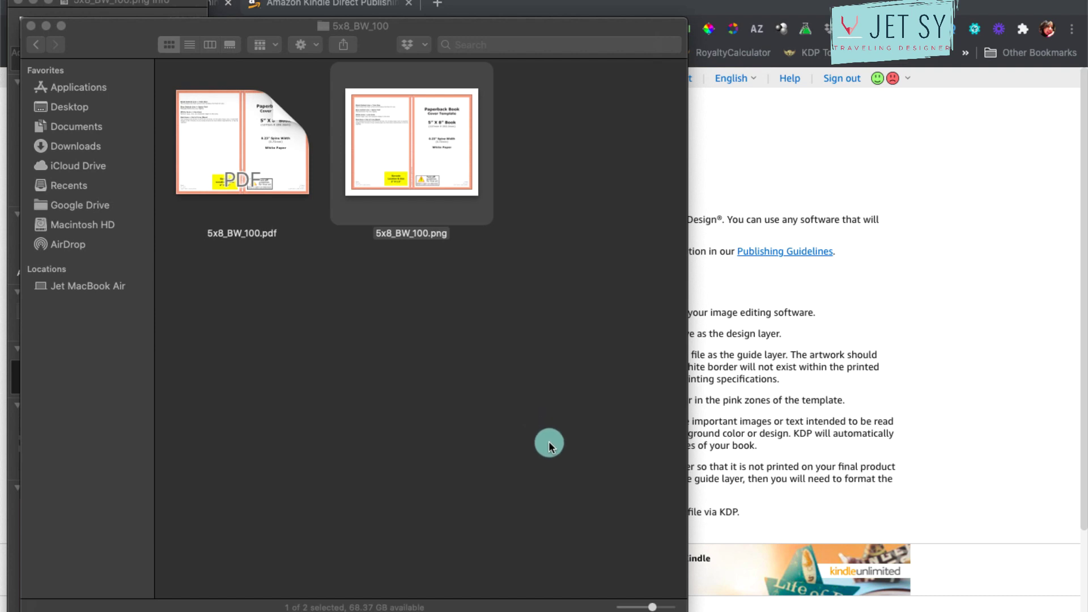
Step: Show Get Info for 5x8_BW_100.png and highlight its 3143×2475 dimensions
{"action": "key", "text": "super+i"}
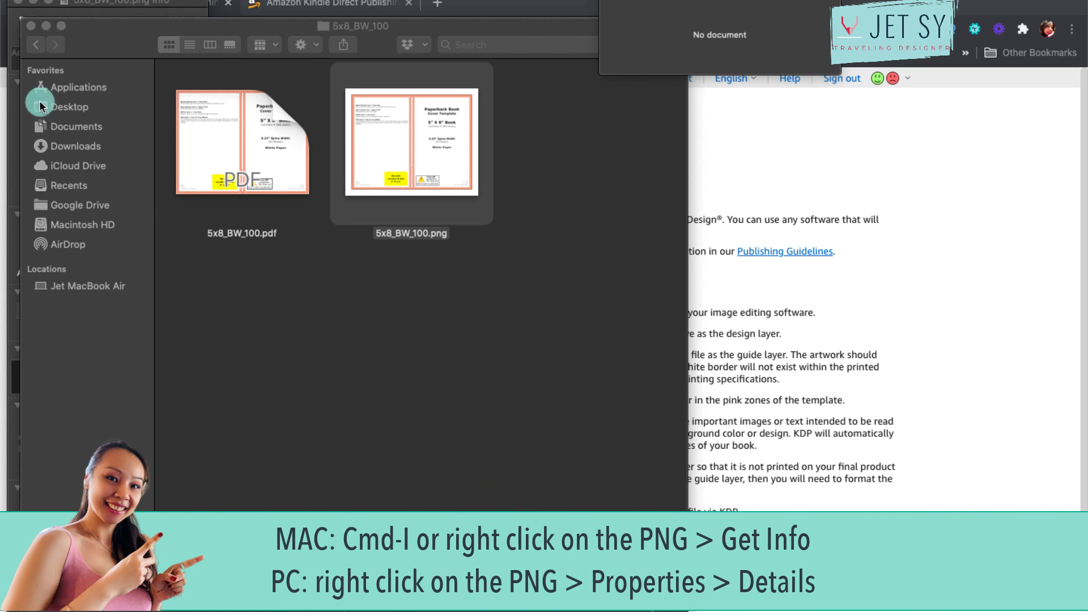
{"action": "left_click", "coordinate": [164, 12]}
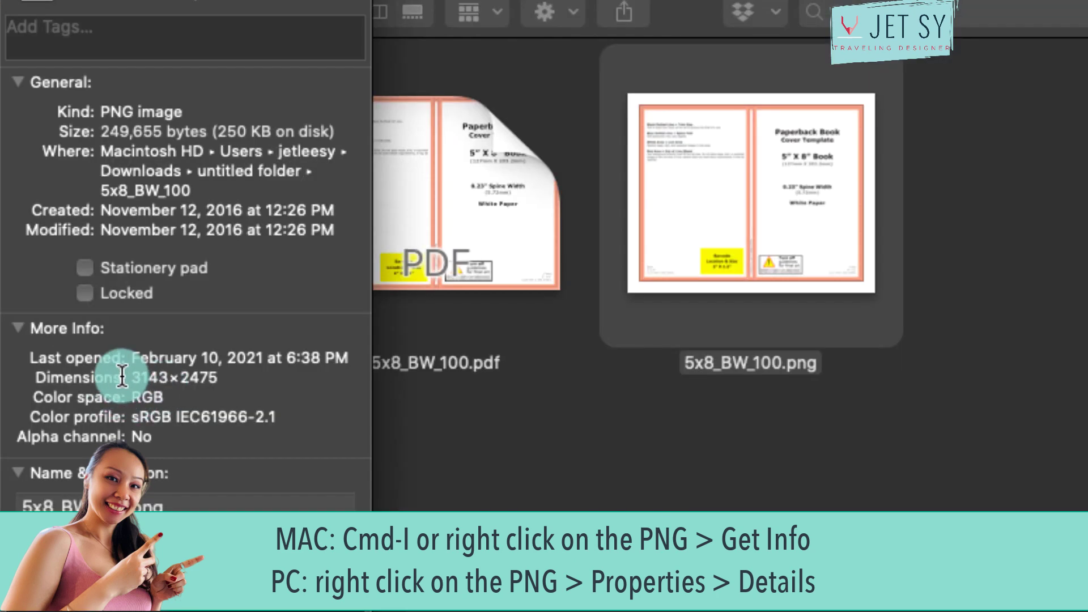
{"action": "left_click_drag", "start_coordinate": [34, 377], "coordinate": [161, 375]}
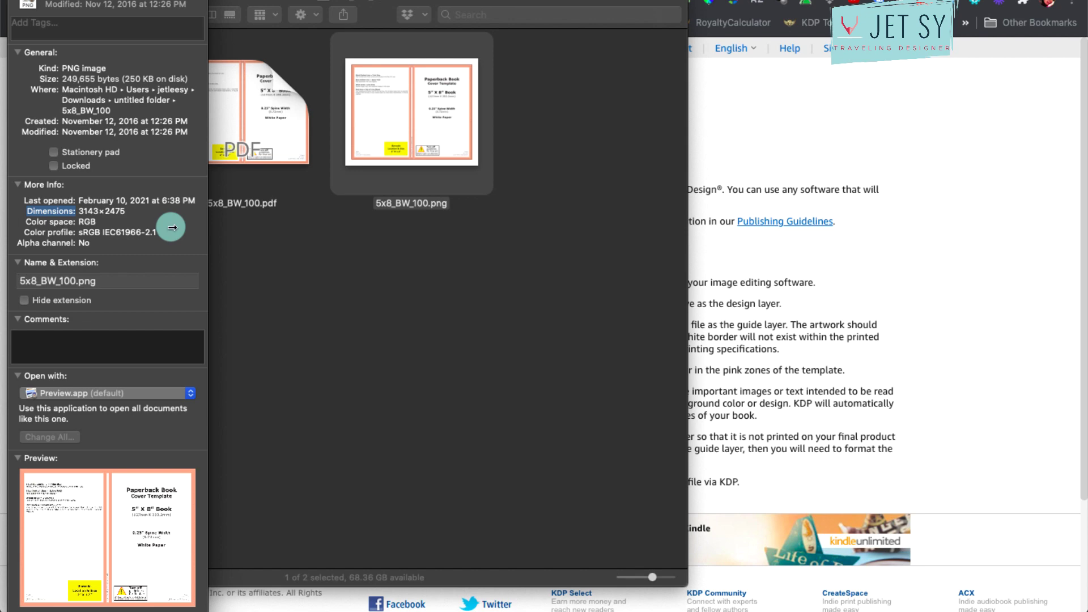
Step: Open 5x8_BW_100.pdf in Acrobat and check its 10.48 x 8.25 in page size
{"action": "left_click", "coordinate": [379, 294]}
{"action": "double_click", "coordinate": [250, 120]}
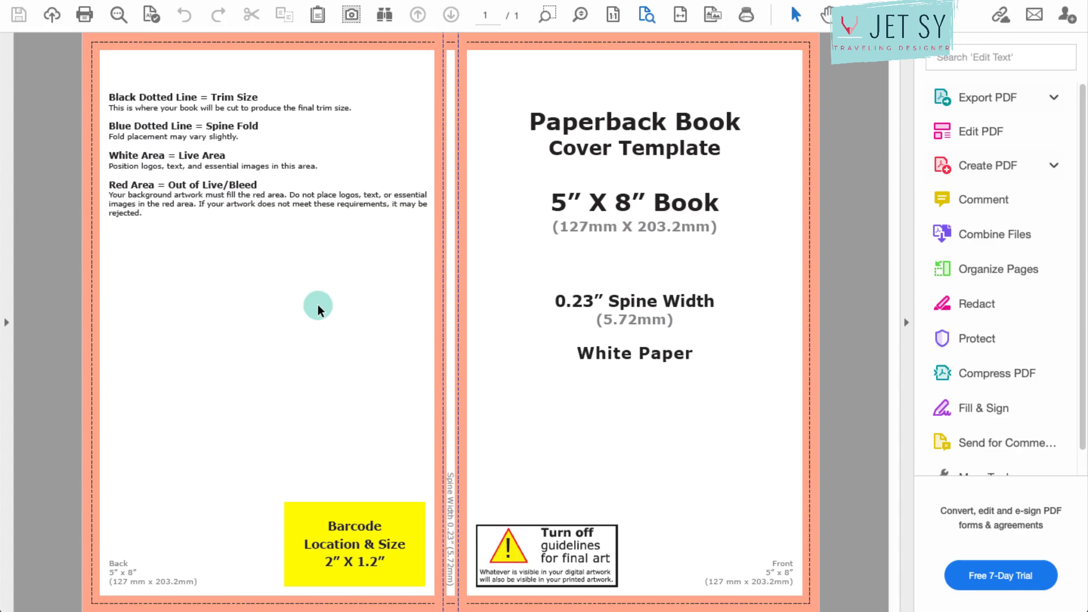
{"action": "left_click", "coordinate": [145, 0]}
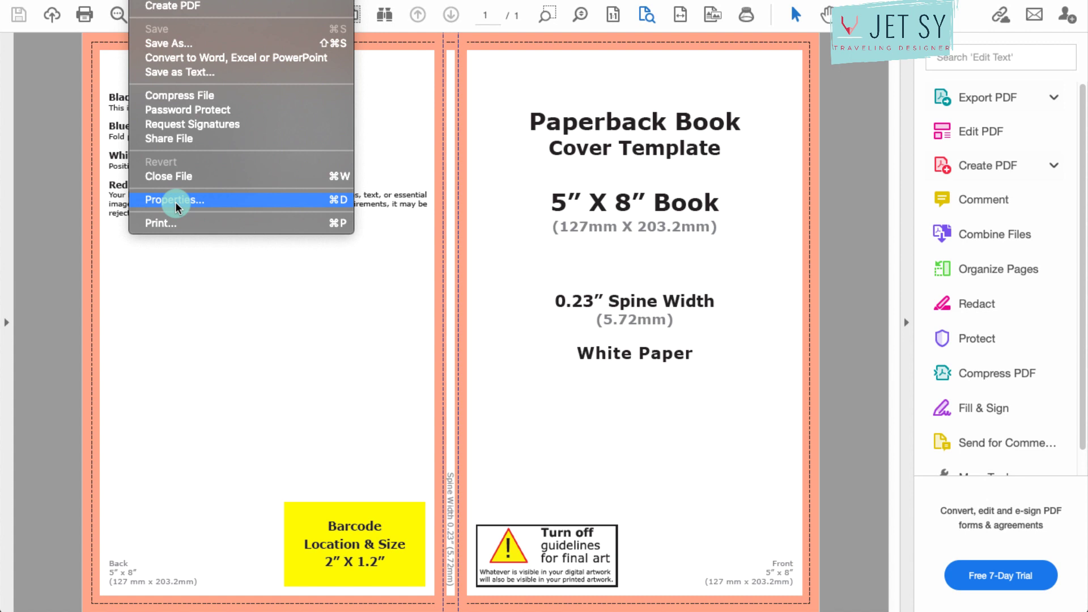
{"action": "left_click", "coordinate": [176, 207]}
{"action": "left_click", "coordinate": [460, 94]}
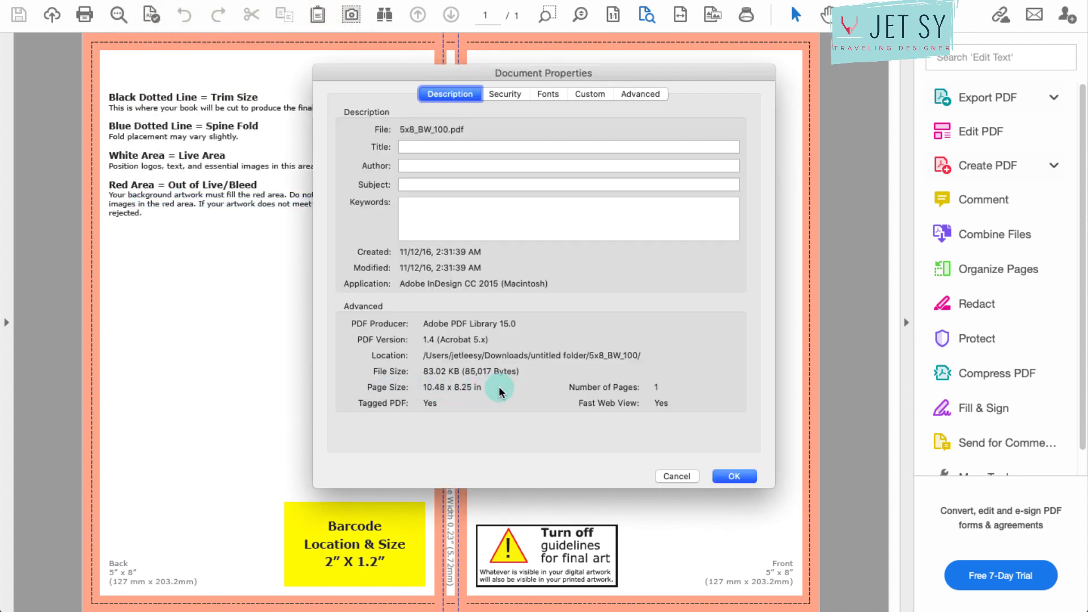
{"action": "left_click", "coordinate": [685, 474]}
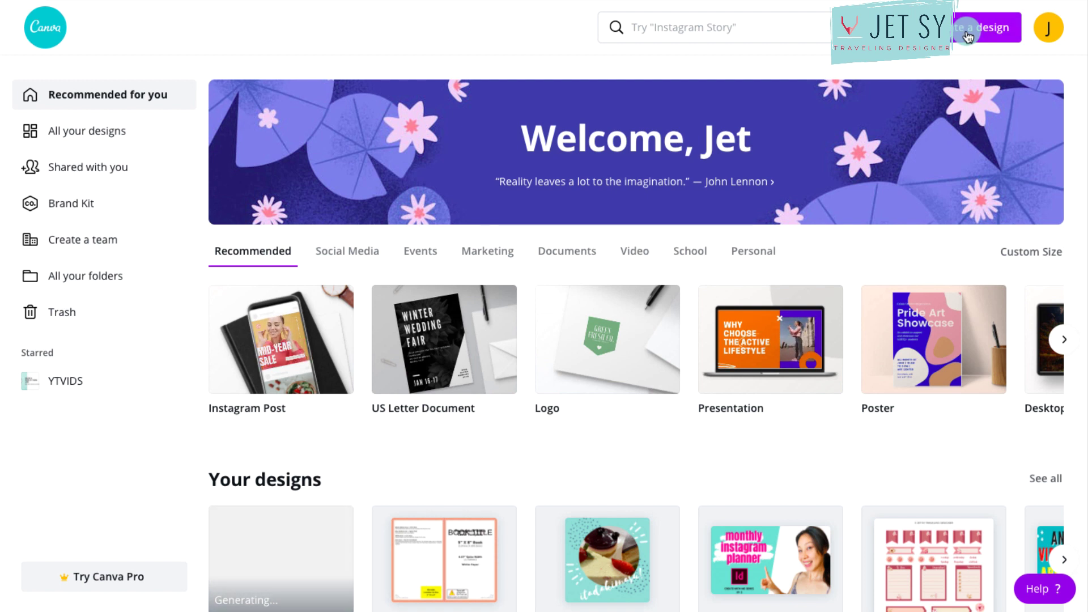
Step: Enter a custom Canva design size of 3143 × 2475 pixels
{"action": "left_click", "coordinate": [968, 36]}
{"action": "left_click", "coordinate": [892, 436]}
{"action": "type", "text": "3143"}
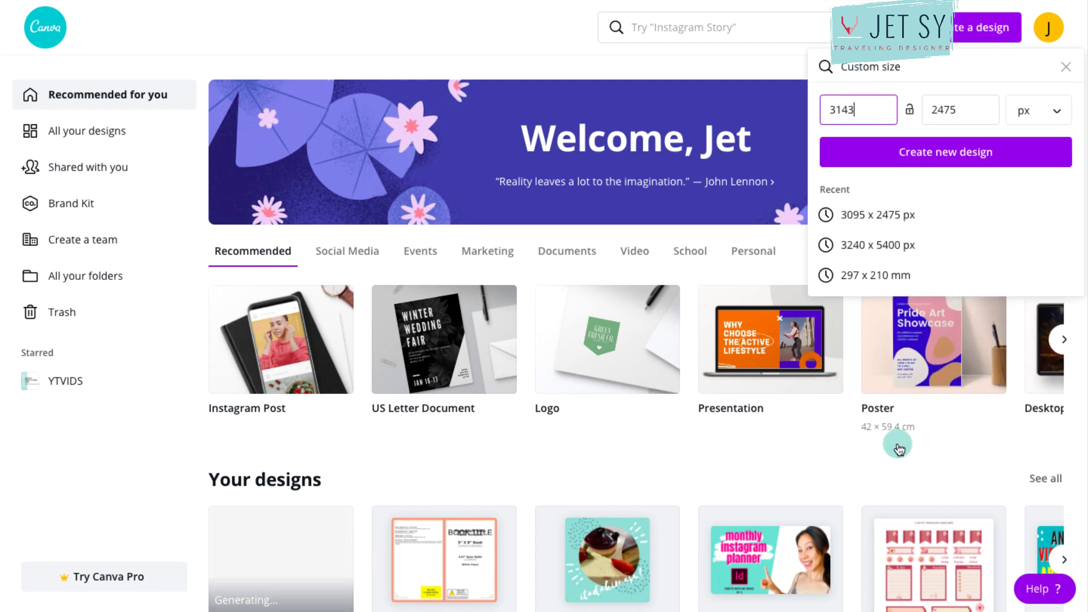
{"action": "left_click", "coordinate": [1054, 117]}
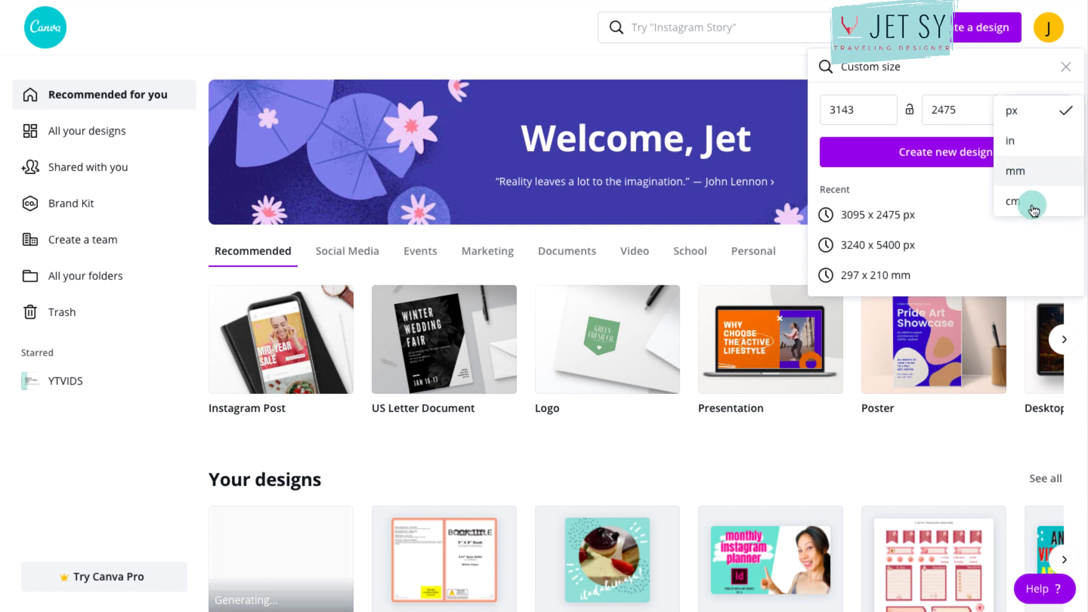
{"action": "left_click", "coordinate": [964, 185]}
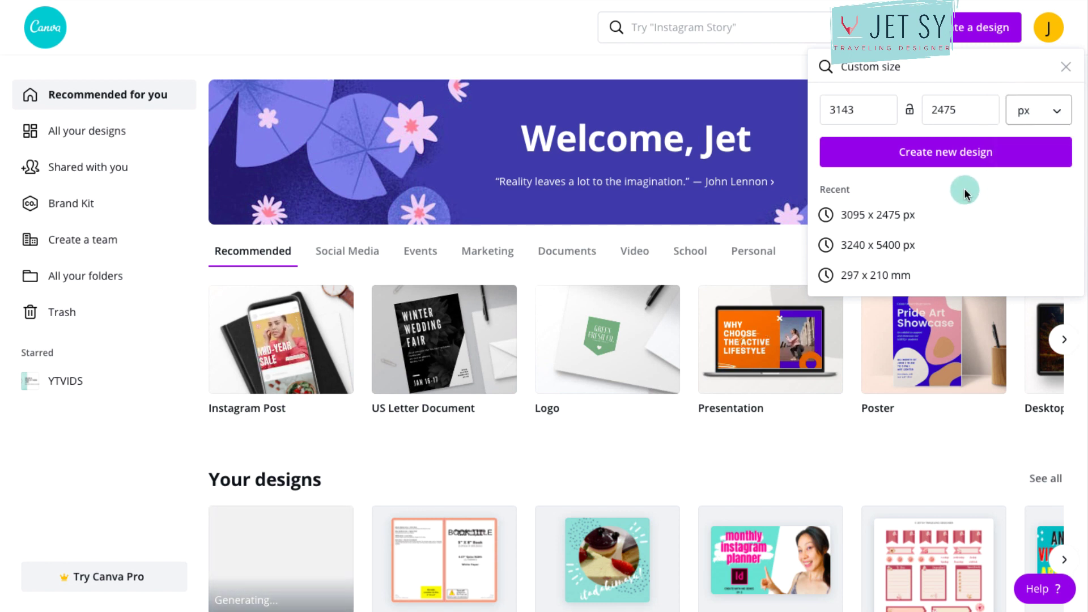
{"action": "double_click", "coordinate": [869, 106]}
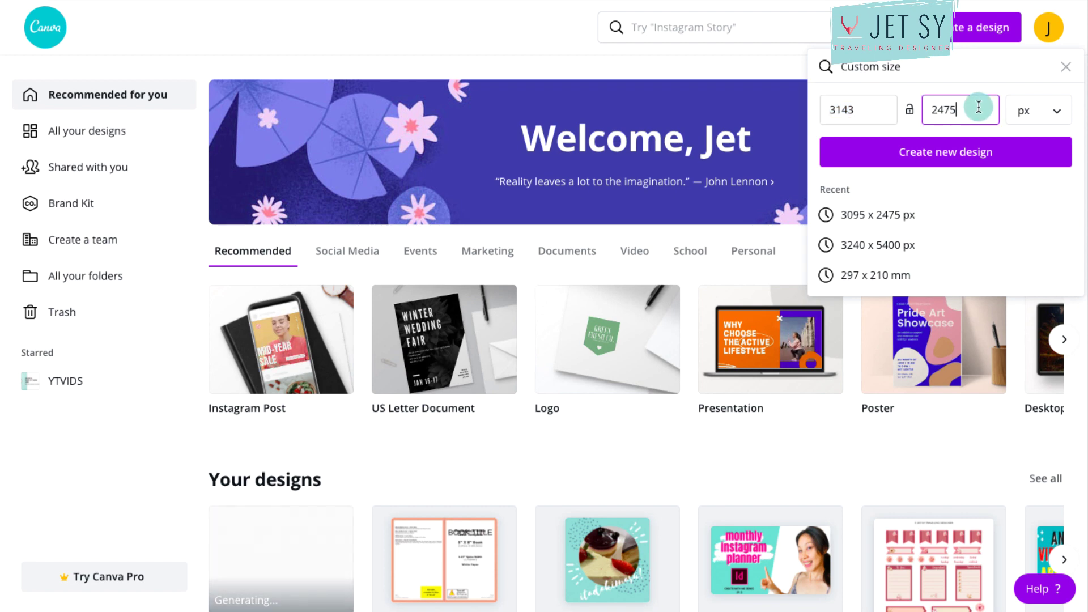
{"action": "double_click", "coordinate": [979, 106]}
Step: Confirm the template PNG's pixel dimensions in Finder, then create the custom-size design
{"action": "mouse_move", "coordinate": [590, 607]}
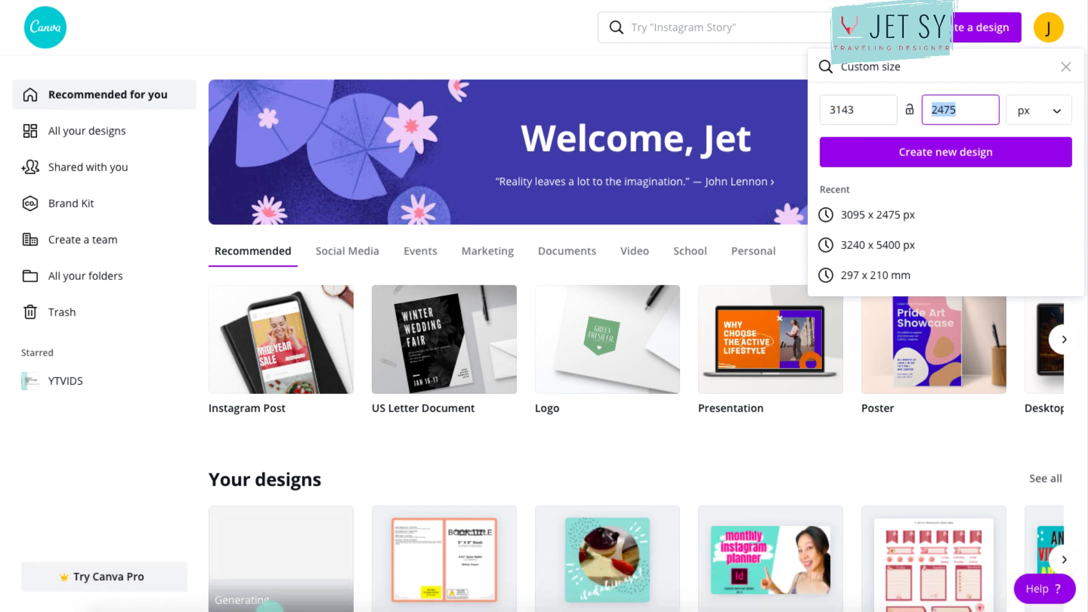
{"action": "left_click", "coordinate": [96, 592]}
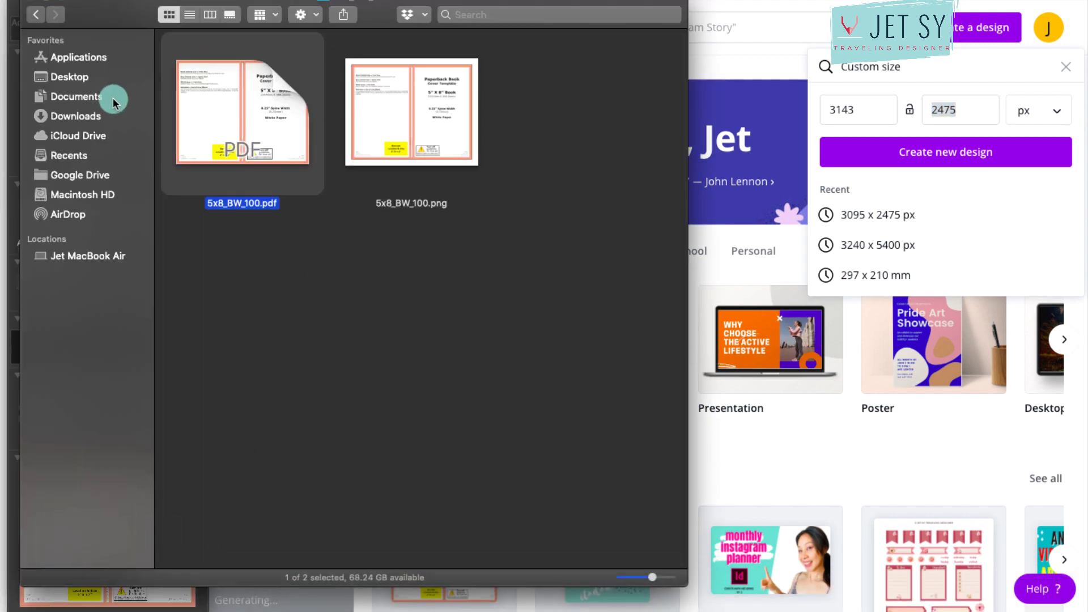
{"action": "left_click", "coordinate": [14, 284]}
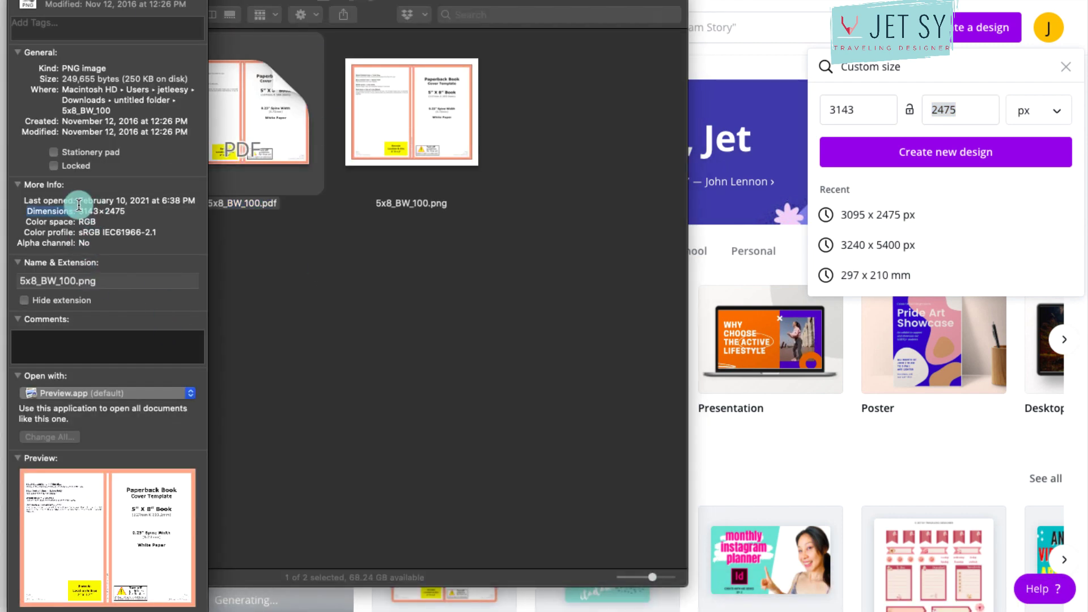
{"action": "left_click_drag", "start_coordinate": [79, 200], "coordinate": [142, 204]}
{"action": "left_click", "coordinate": [980, 152]}
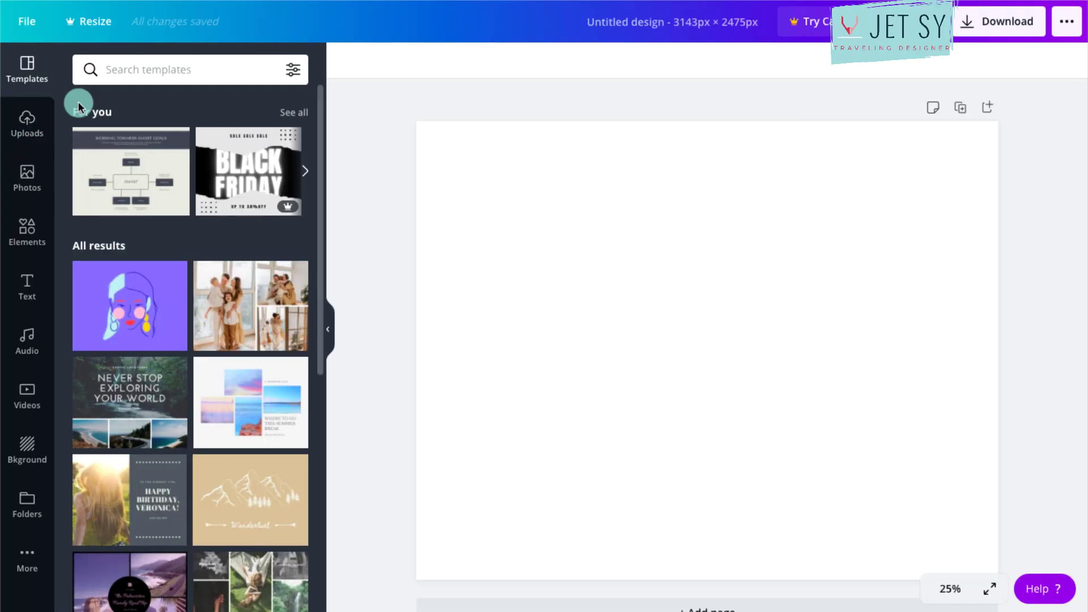
Step: Stretch the uploaded cover template to fill the canvas and add an enlarged text box
{"action": "left_click", "coordinate": [29, 124]}
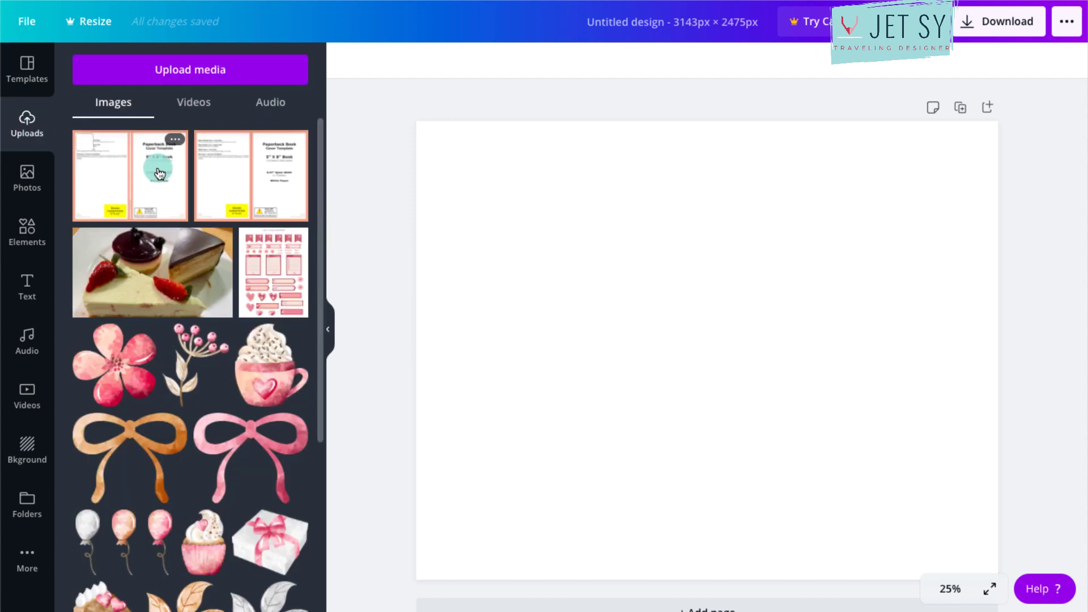
{"action": "left_click", "coordinate": [119, 178]}
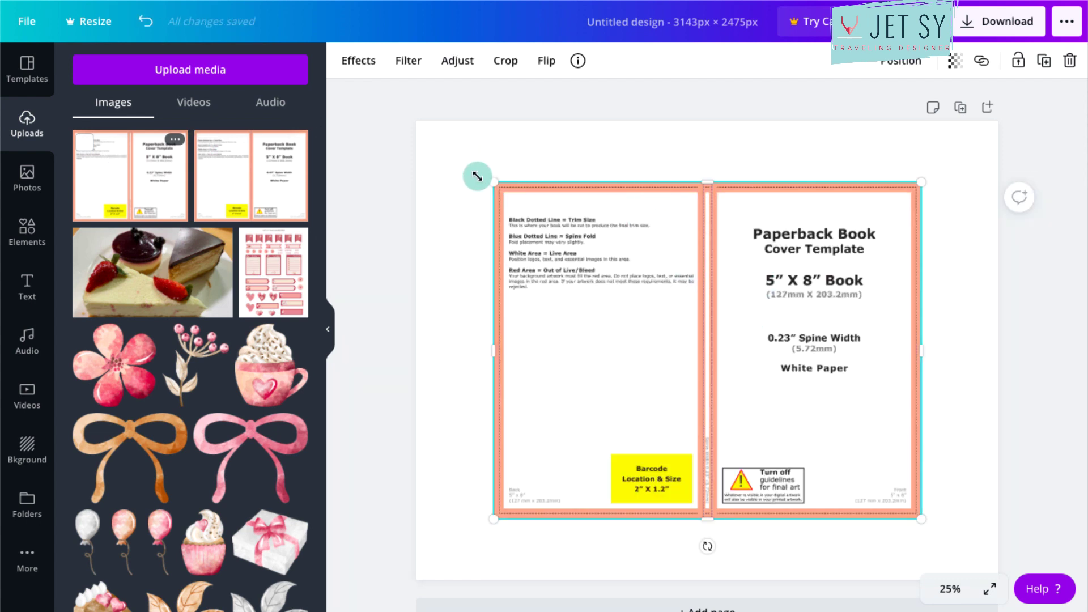
{"action": "left_click_drag", "start_coordinate": [477, 177], "coordinate": [412, 129]}
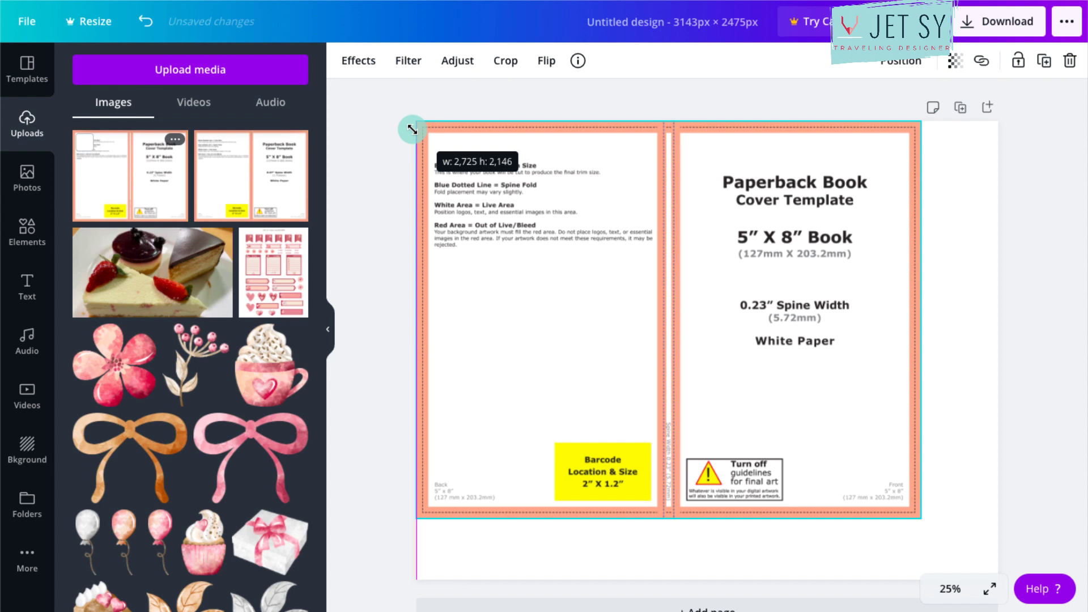
{"action": "left_click_drag", "start_coordinate": [921, 517], "coordinate": [1003, 570]}
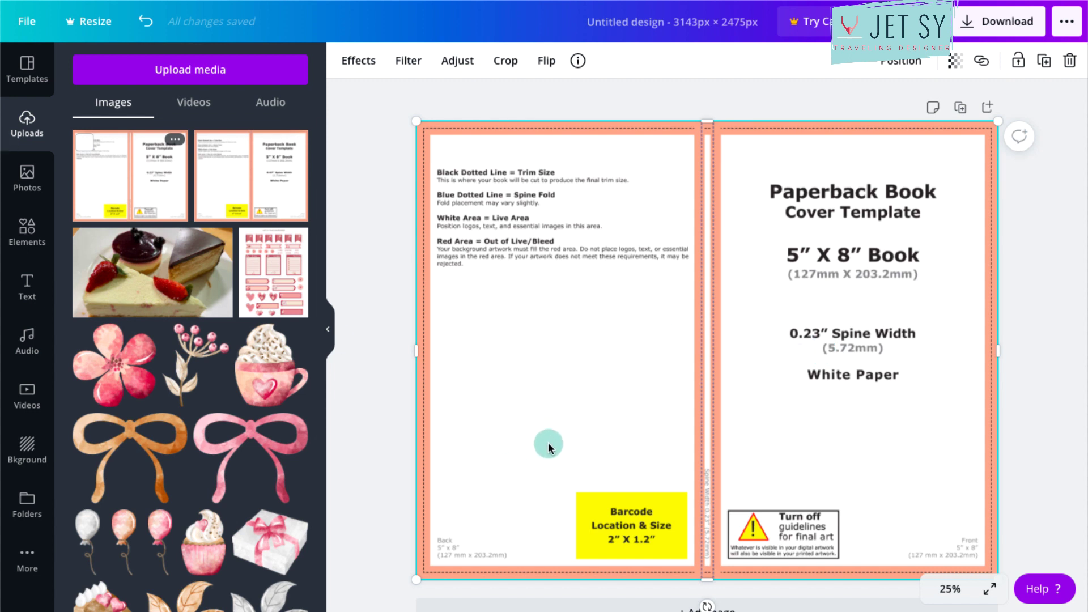
{"action": "key", "text": "t"}
{"action": "left_click_drag", "start_coordinate": [720, 354], "coordinate": [788, 380]}
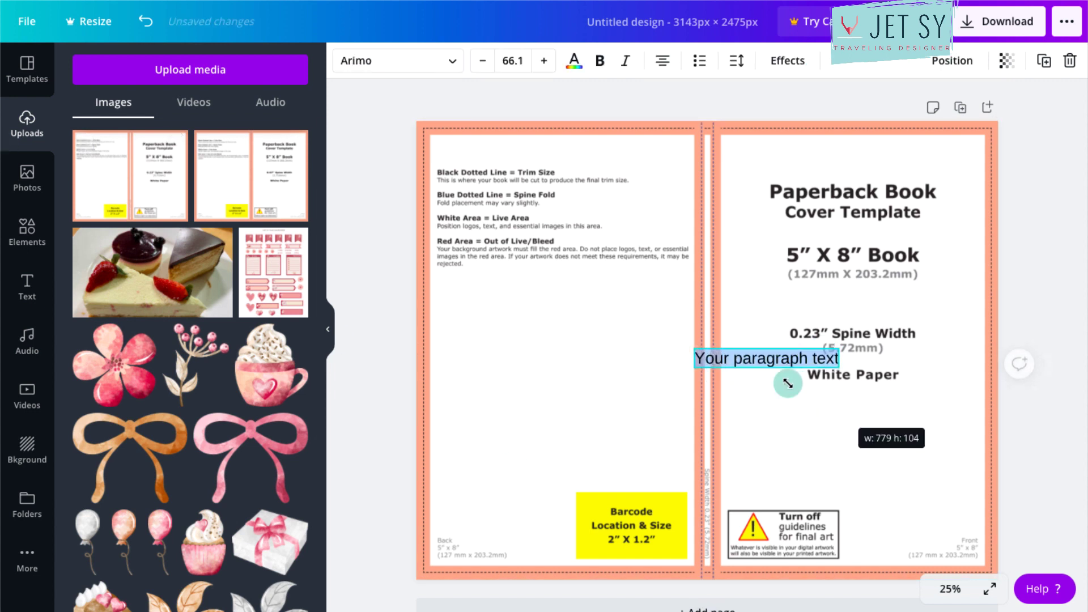
Step: Type the title 'MY DAILY JOURNAL' into the text box
{"action": "type", "text": "DAIL"}
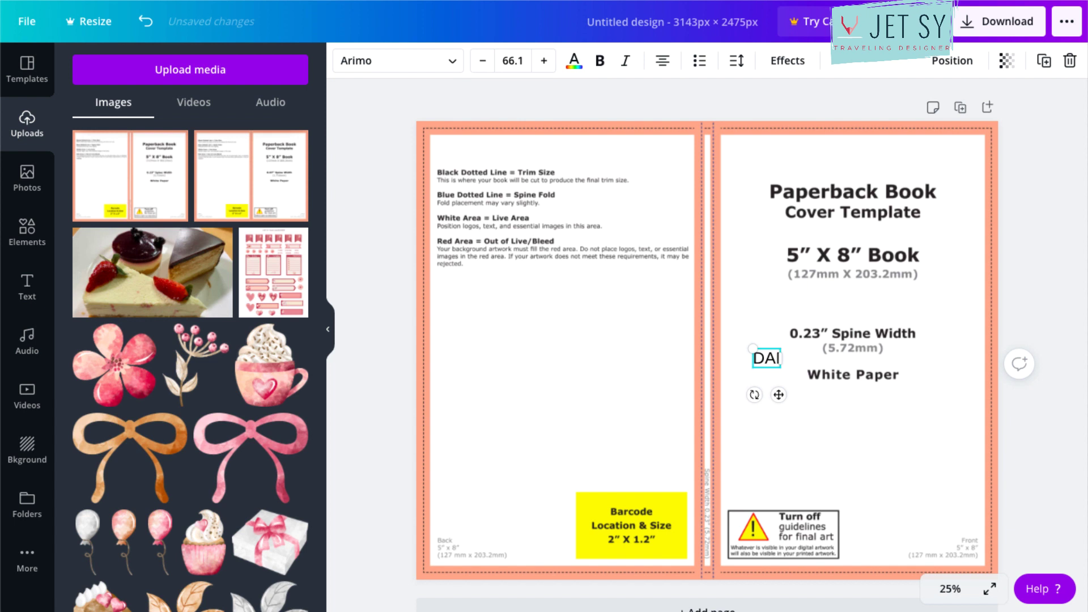
{"action": "key", "text": "BackSpace"}
{"action": "type", "text": "MY"}
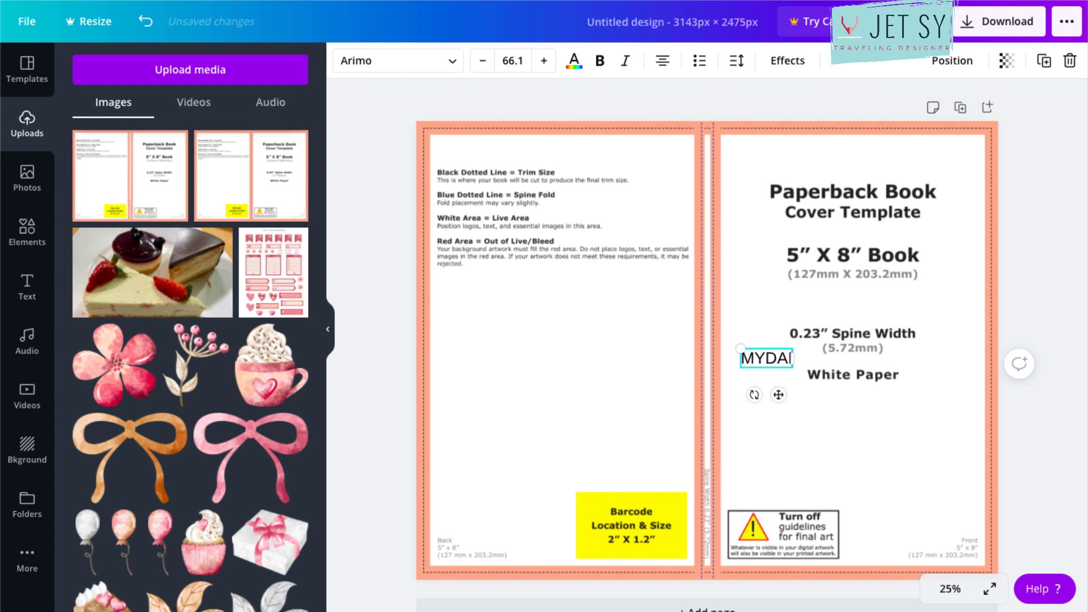
{"action": "type", "text": " DAILY JOURNAL"}
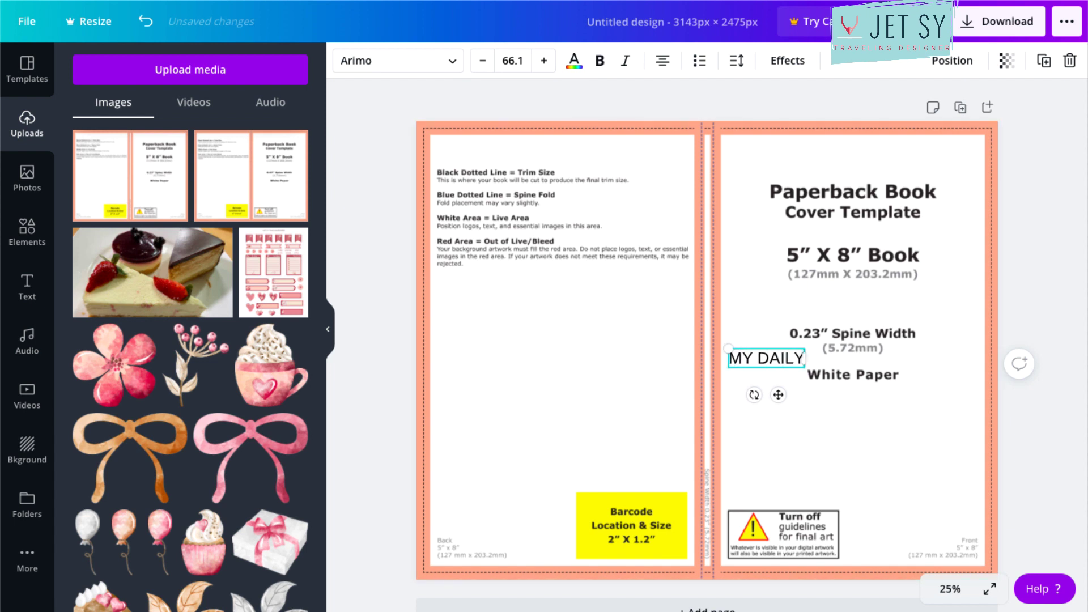
{"action": "left_click", "coordinate": [809, 352]}
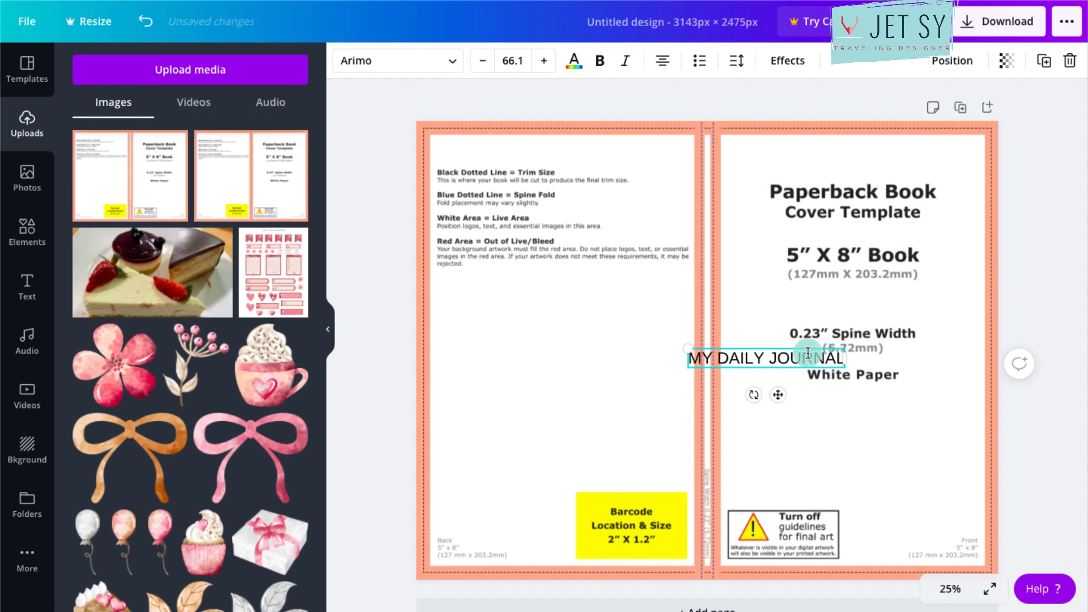
{"action": "scroll", "coordinate": [792, 357], "scroll_direction": "up", "scroll_amount": 5, "text": "ctrl"}
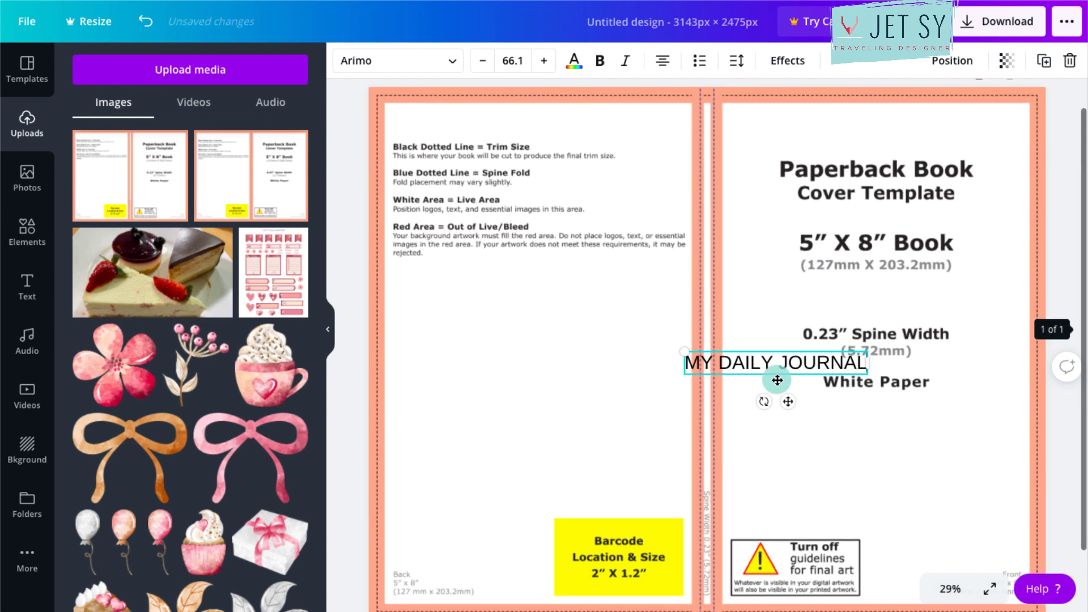
{"action": "scroll", "coordinate": [777, 380], "scroll_direction": "up", "scroll_amount": 5, "text": "ctrl"}
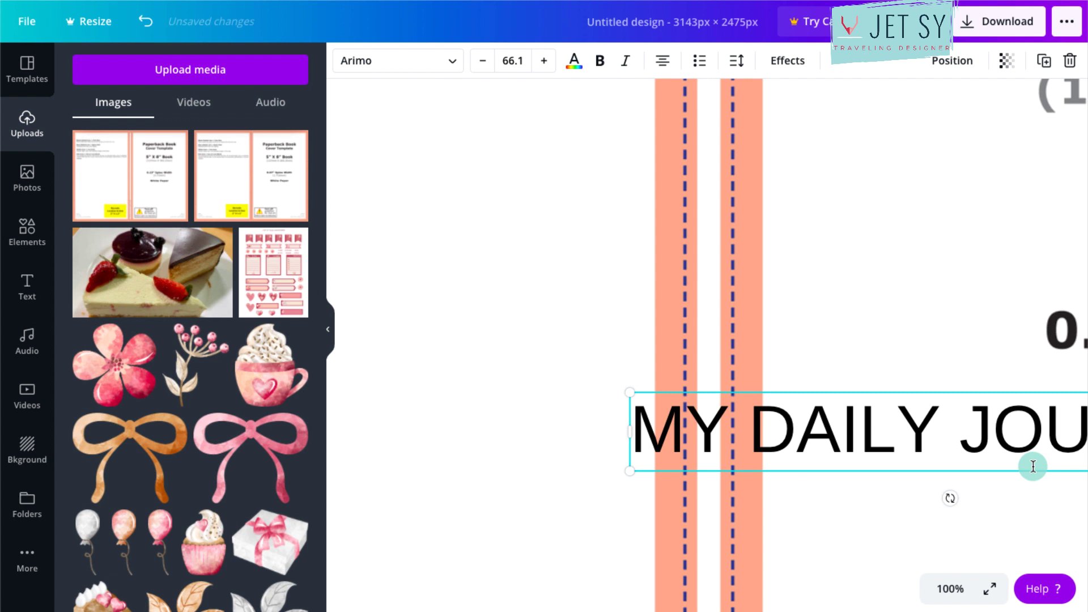
Step: Rotate the title vertically onto the spine at font size 15
{"action": "left_click_drag", "start_coordinate": [950, 499], "coordinate": [508, 385]}
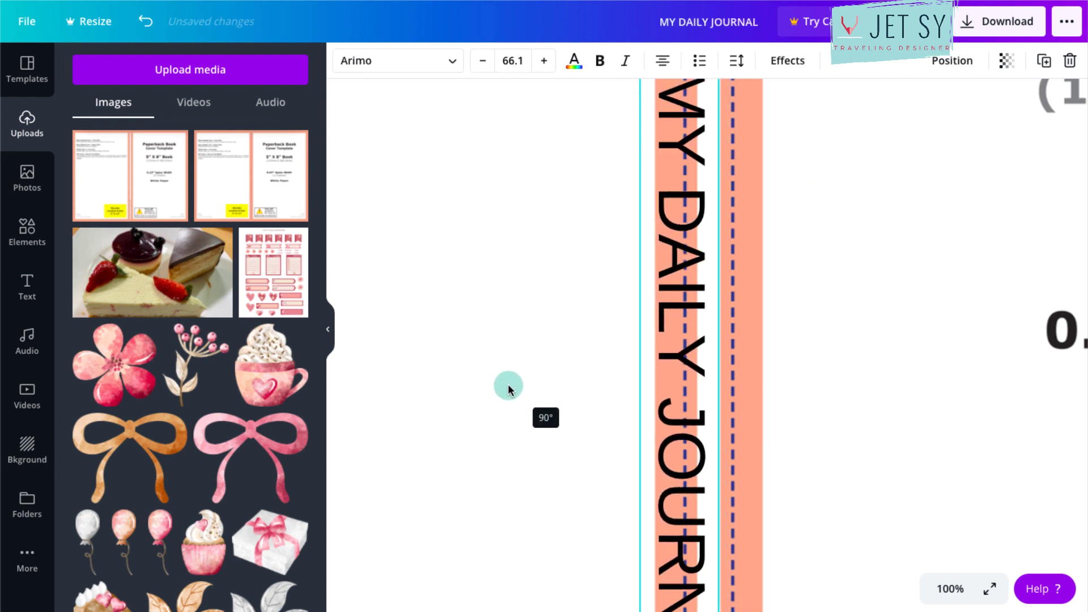
{"action": "left_click", "coordinate": [511, 62]}
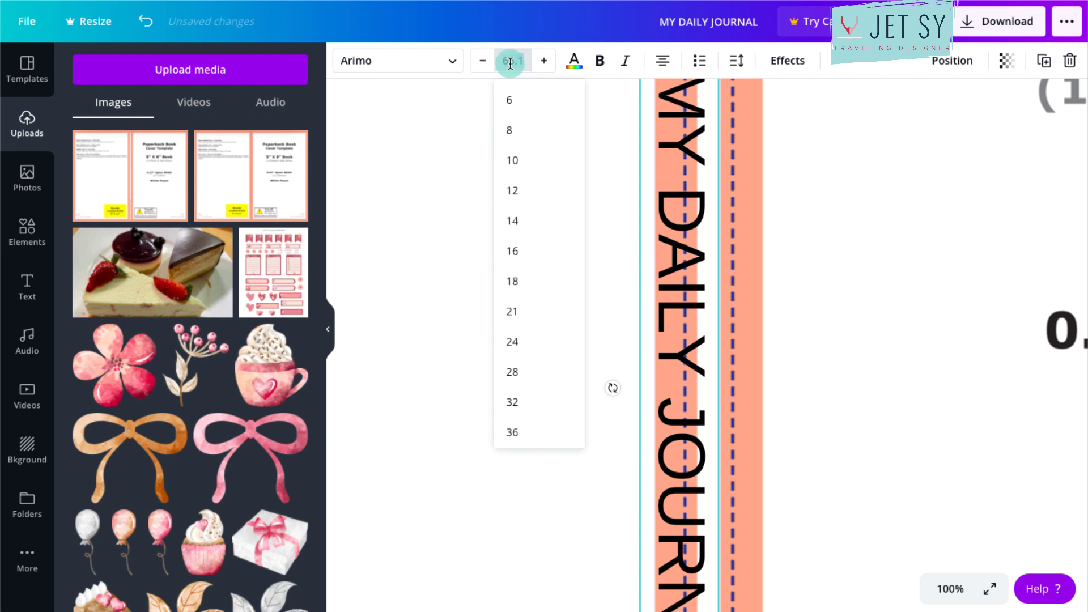
{"action": "key", "text": "Return"}
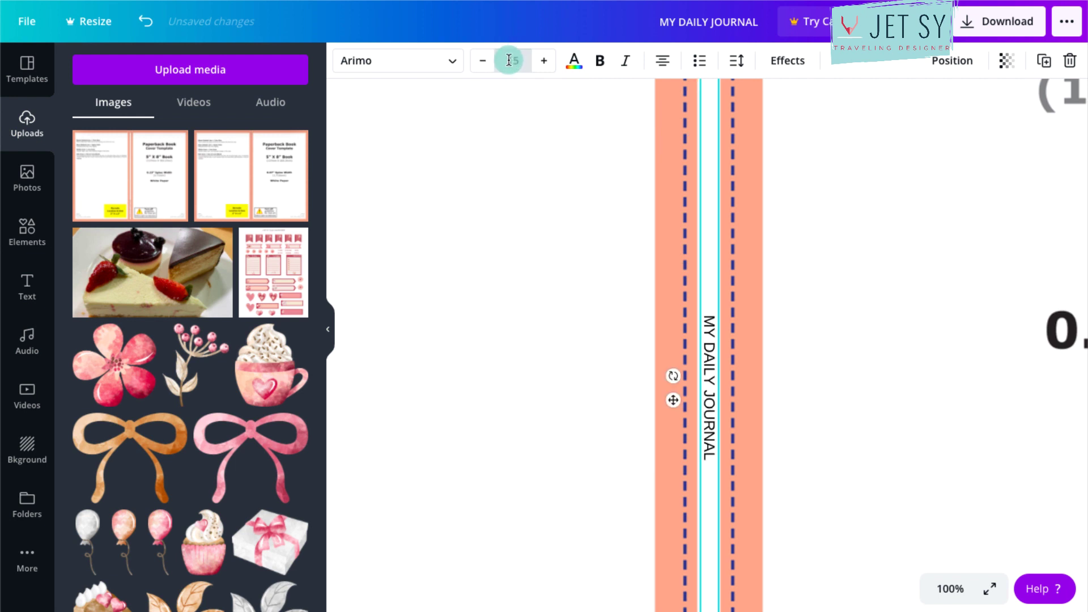
{"action": "scroll", "coordinate": [784, 287], "scroll_direction": "up", "scroll_amount": 1}
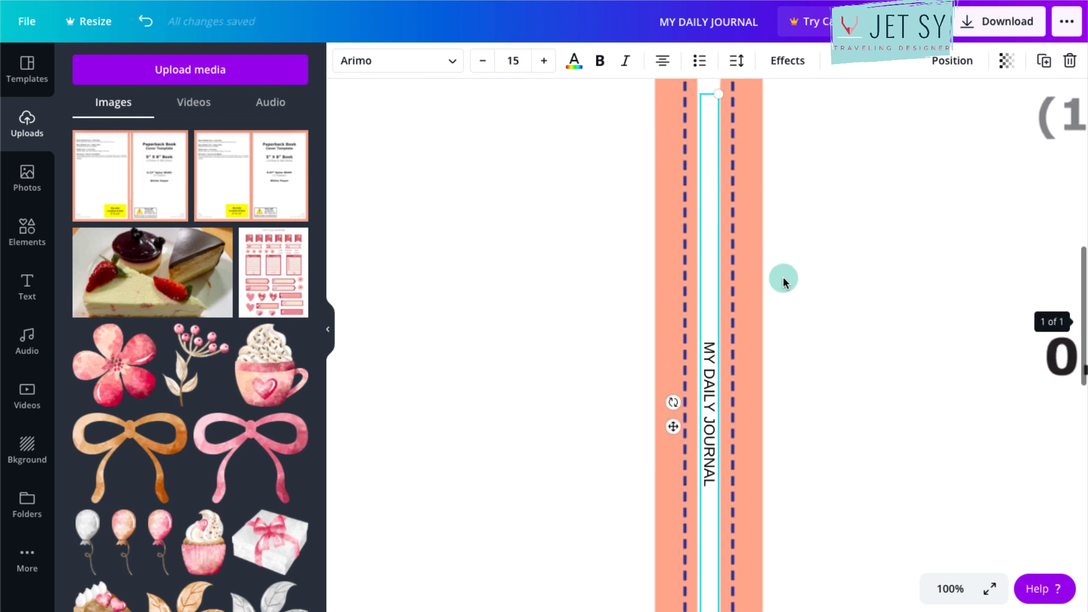
{"action": "scroll", "coordinate": [784, 281], "scroll_direction": "down", "scroll_amount": 3}
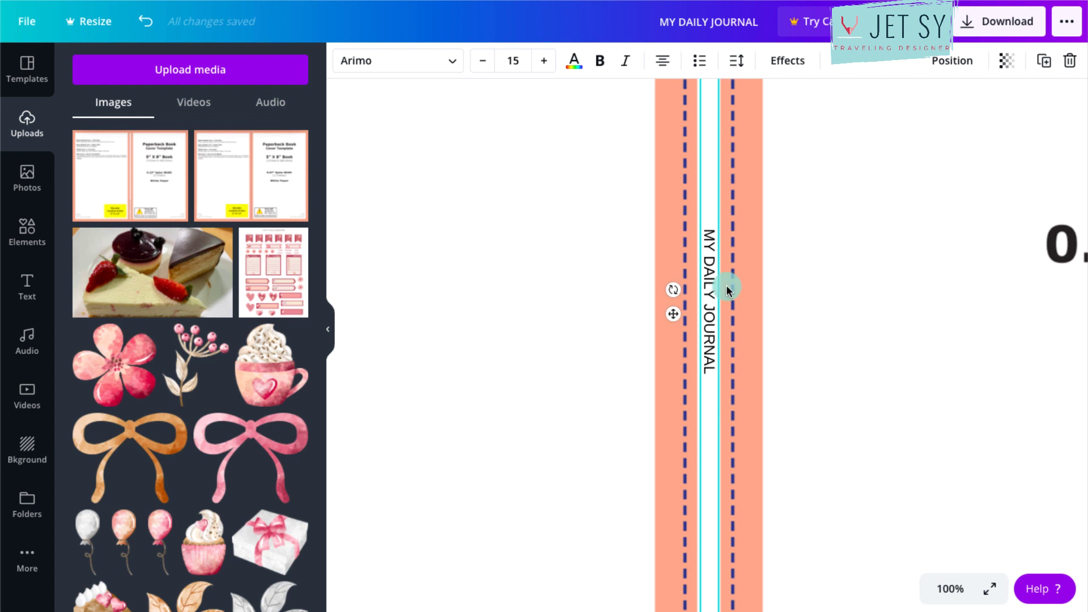
Step: Deselect the spine title and bring up the Elements library of lines, shapes and frames
{"action": "left_click", "coordinate": [722, 177]}
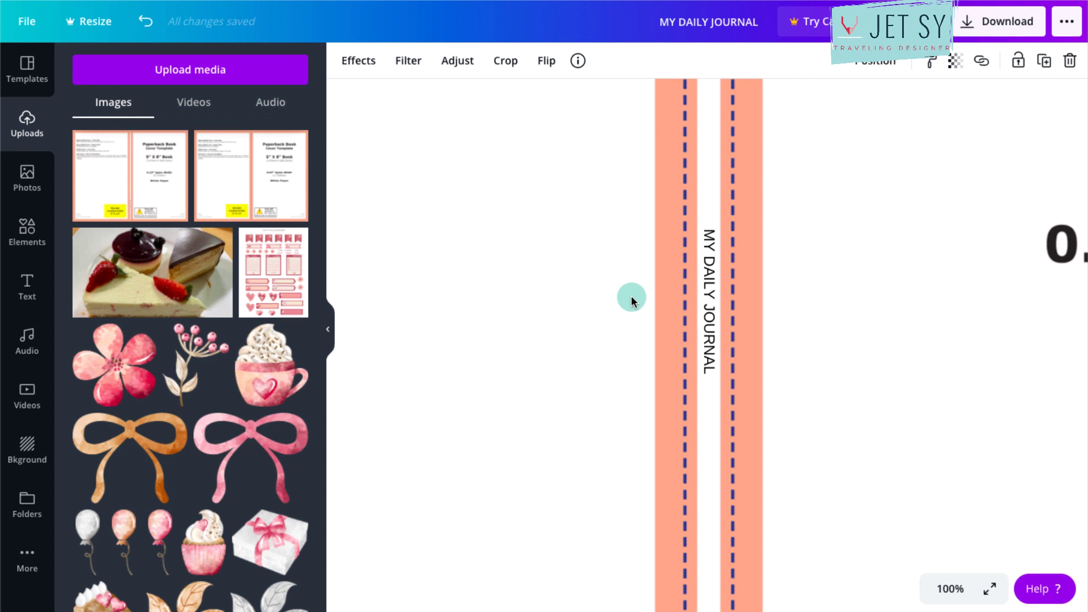
{"action": "scroll", "coordinate": [889, 363], "scroll_direction": "down", "scroll_amount": 3, "text": "ctrl"}
{"action": "scroll", "coordinate": [890, 363], "scroll_direction": "down", "scroll_amount": 2, "text": "ctrl"}
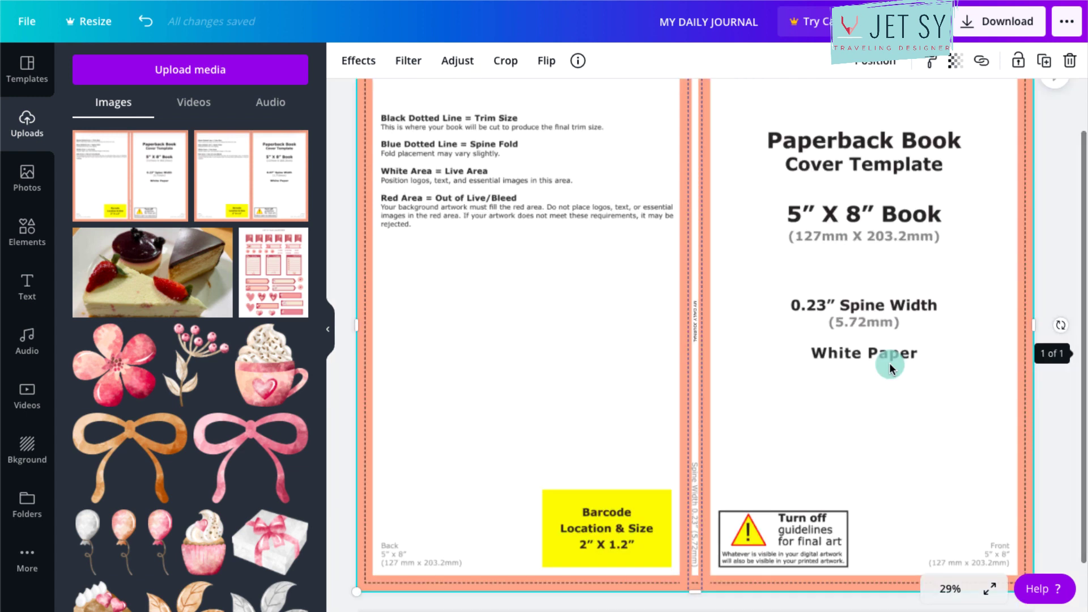
{"action": "scroll", "coordinate": [889, 363], "scroll_direction": "up", "scroll_amount": 2}
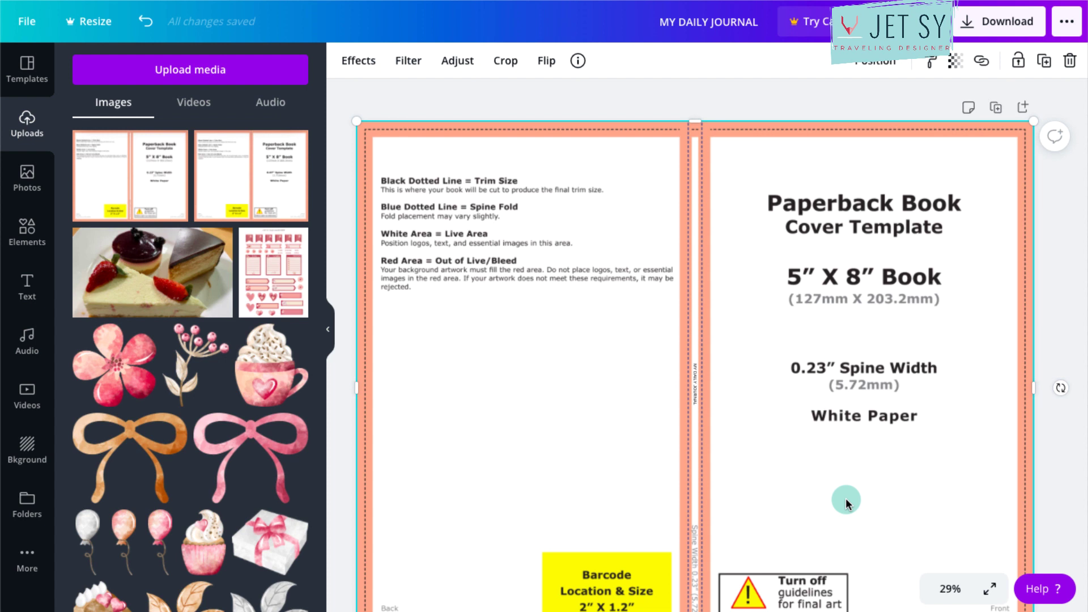
{"action": "scroll", "coordinate": [846, 498], "scroll_direction": "down", "scroll_amount": 3}
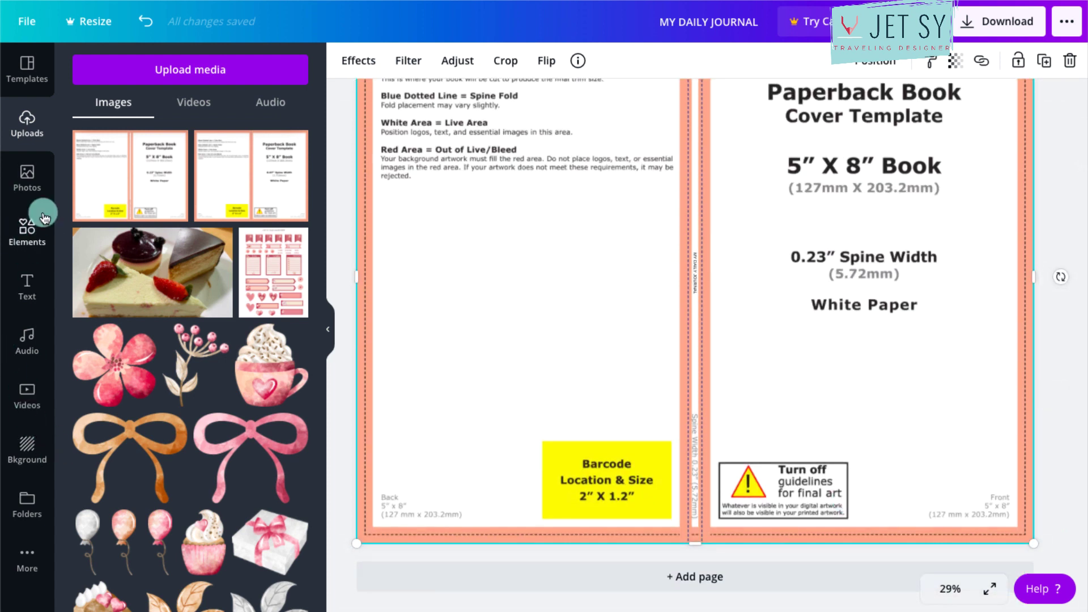
{"action": "left_click", "coordinate": [29, 231]}
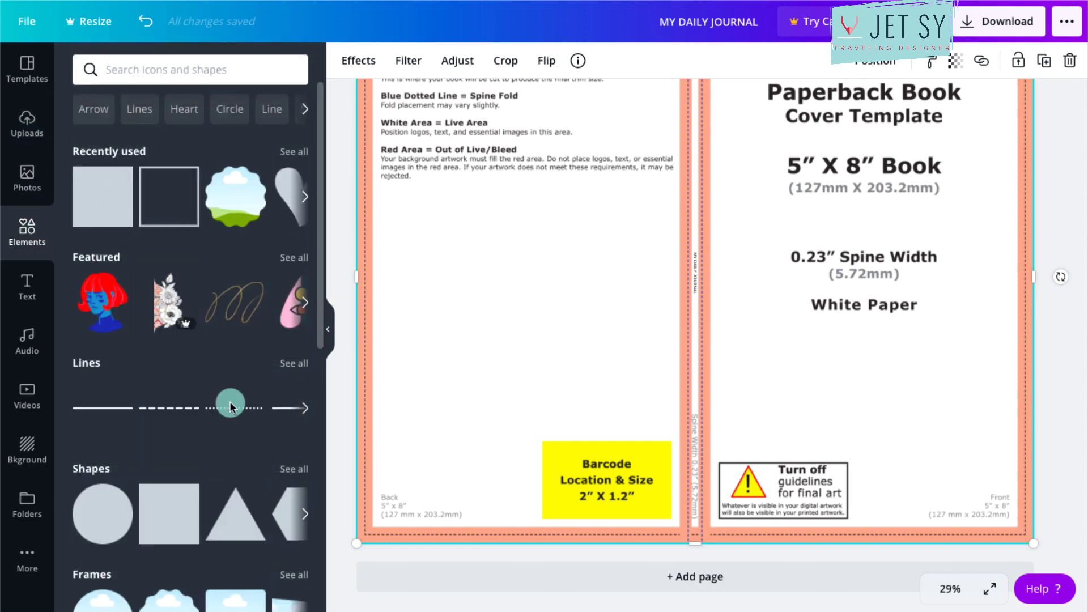
{"action": "scroll", "coordinate": [169, 150], "scroll_direction": "down", "scroll_amount": 3}
{"action": "scroll", "coordinate": [169, 149], "scroll_direction": "up", "scroll_amount": 3}
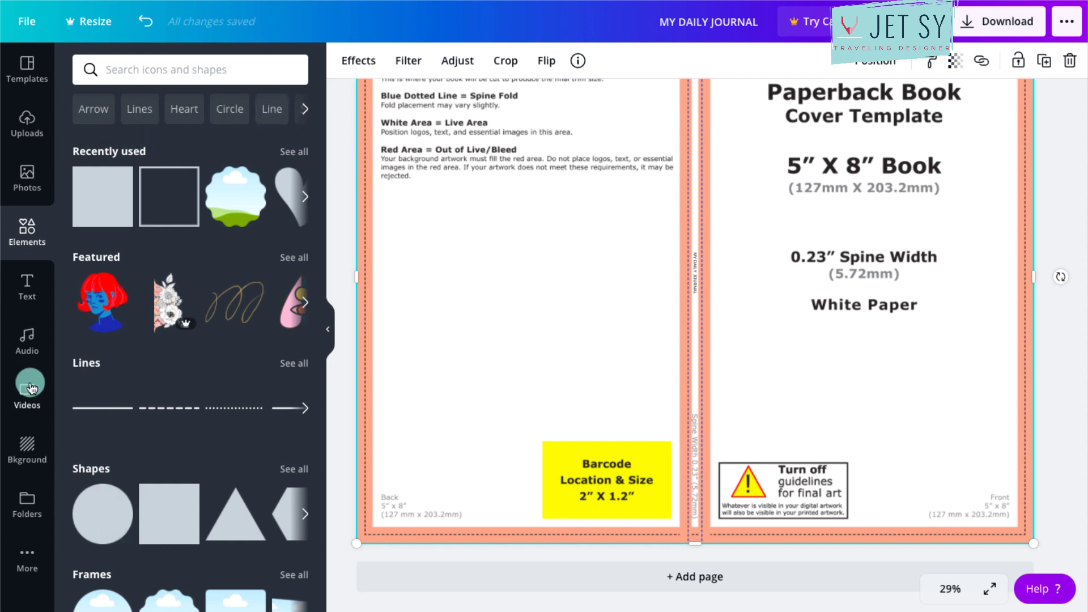
Step: Apply the pink watercolour background and snap the template image back over the page
{"action": "left_click", "coordinate": [28, 449]}
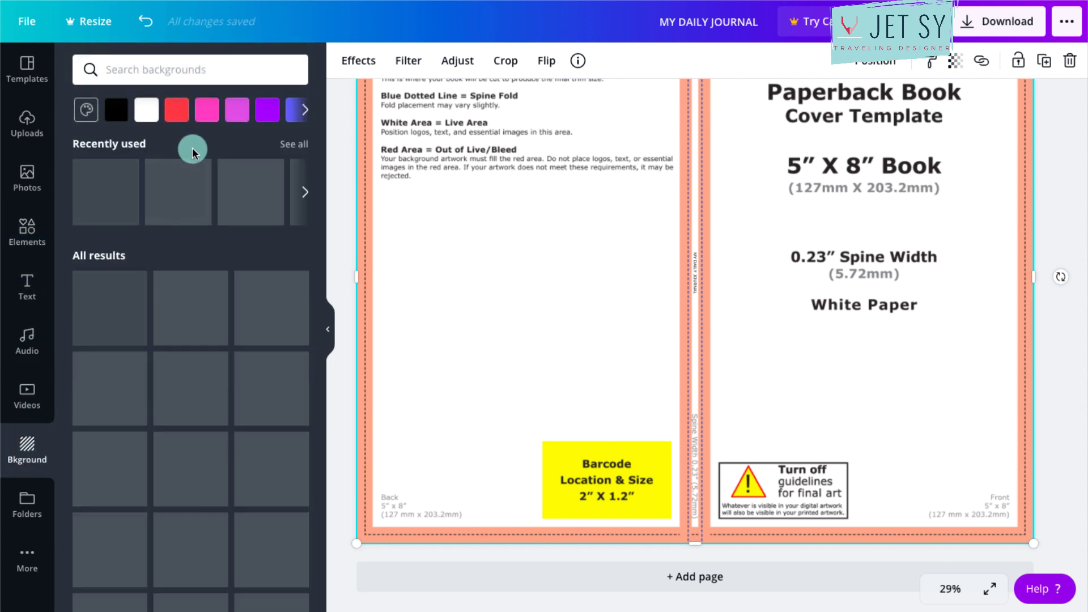
{"action": "left_click", "coordinate": [146, 109]}
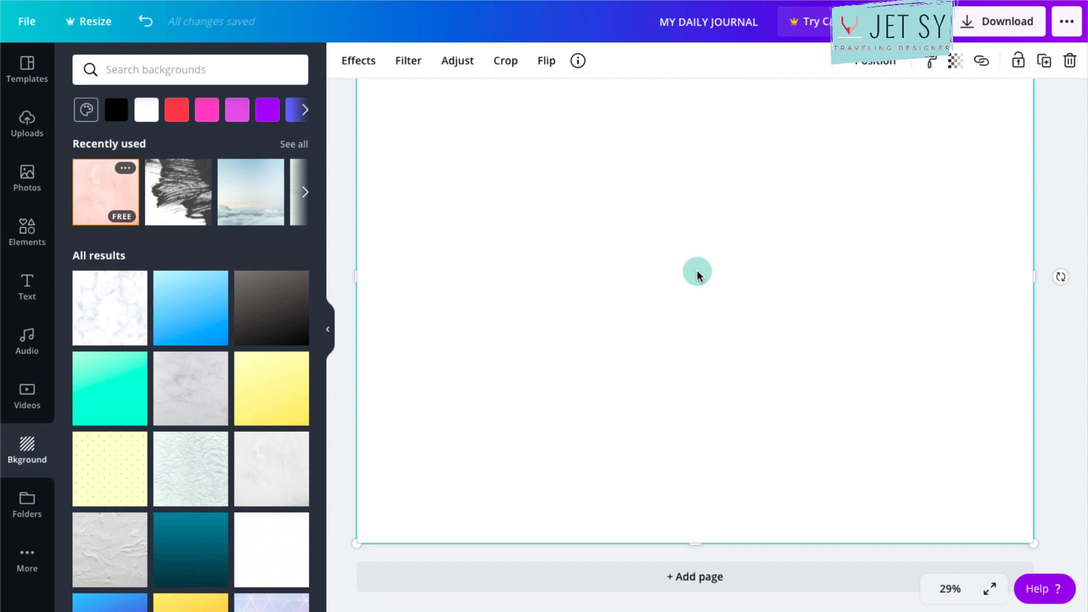
{"action": "key", "text": "ctrl+z"}
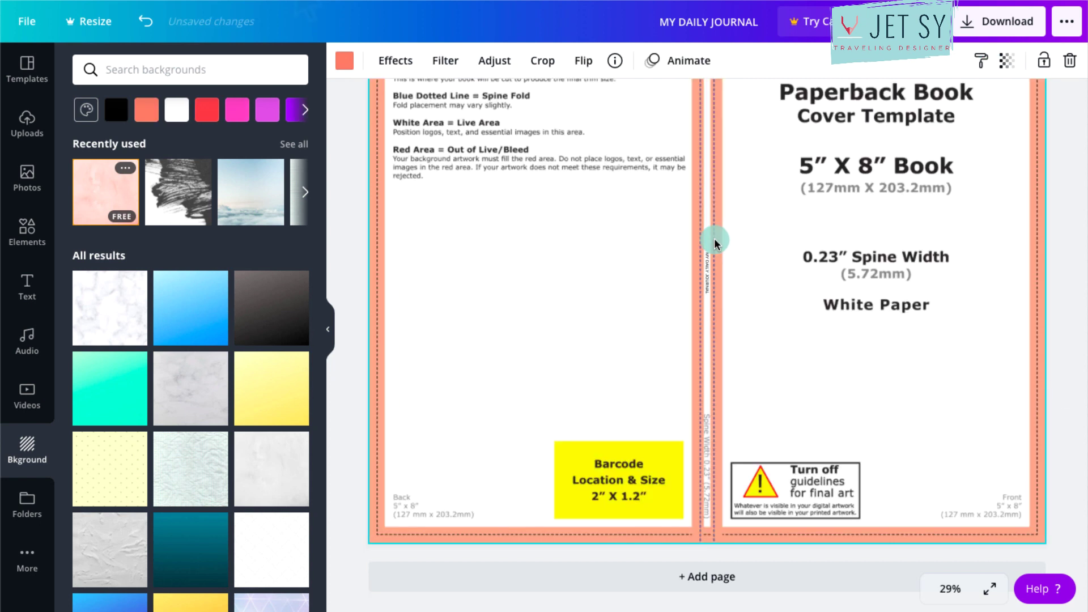
{"action": "scroll", "coordinate": [715, 241], "scroll_direction": "up", "scroll_amount": 2}
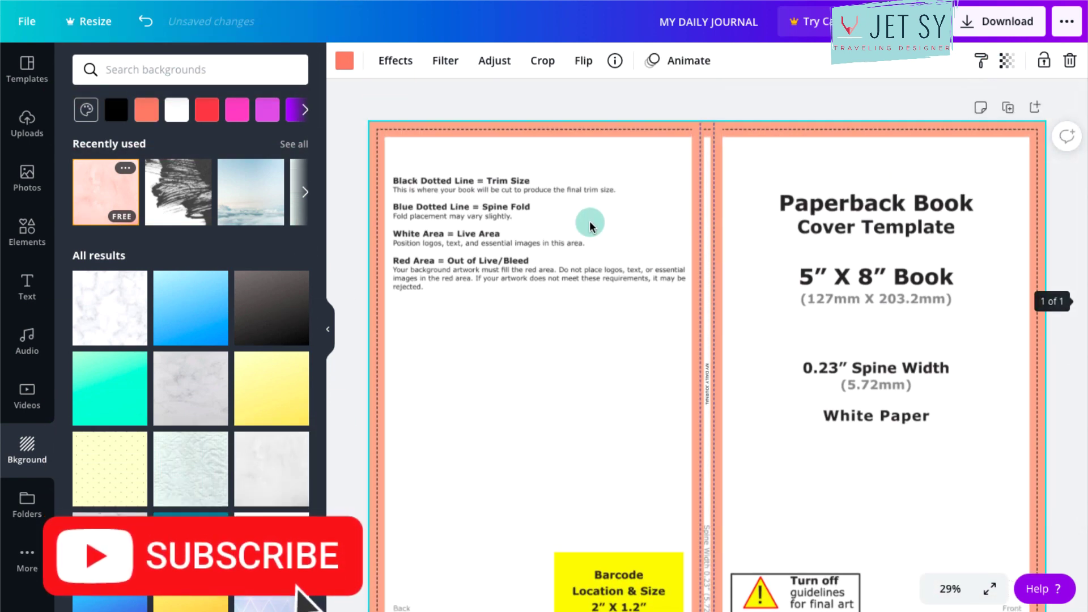
{"action": "left_click_drag", "start_coordinate": [589, 227], "coordinate": [687, 429]}
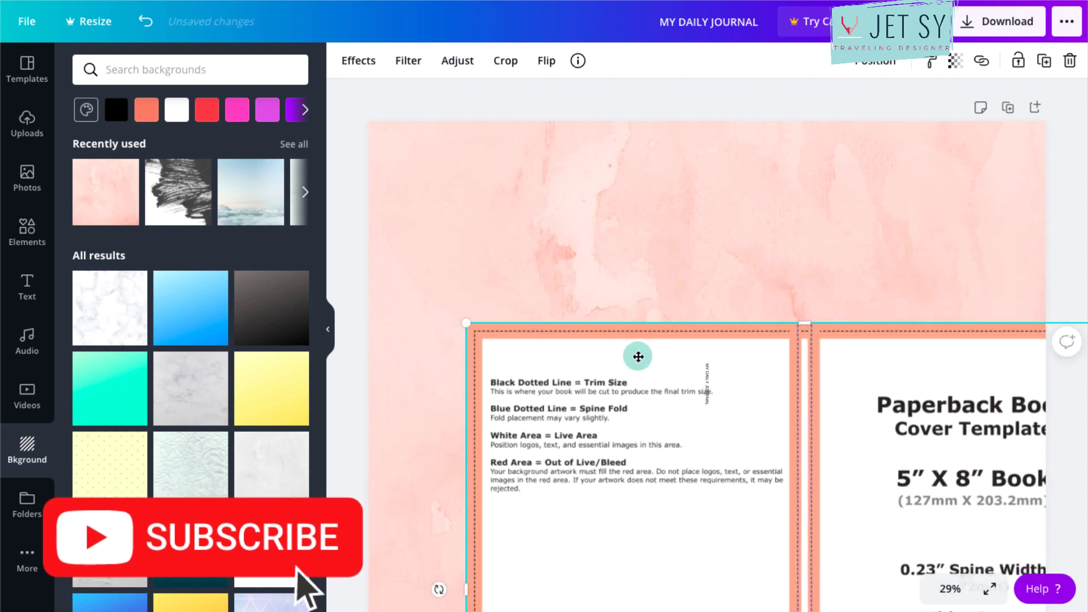
{"action": "left_click_drag", "start_coordinate": [638, 357], "coordinate": [592, 225]}
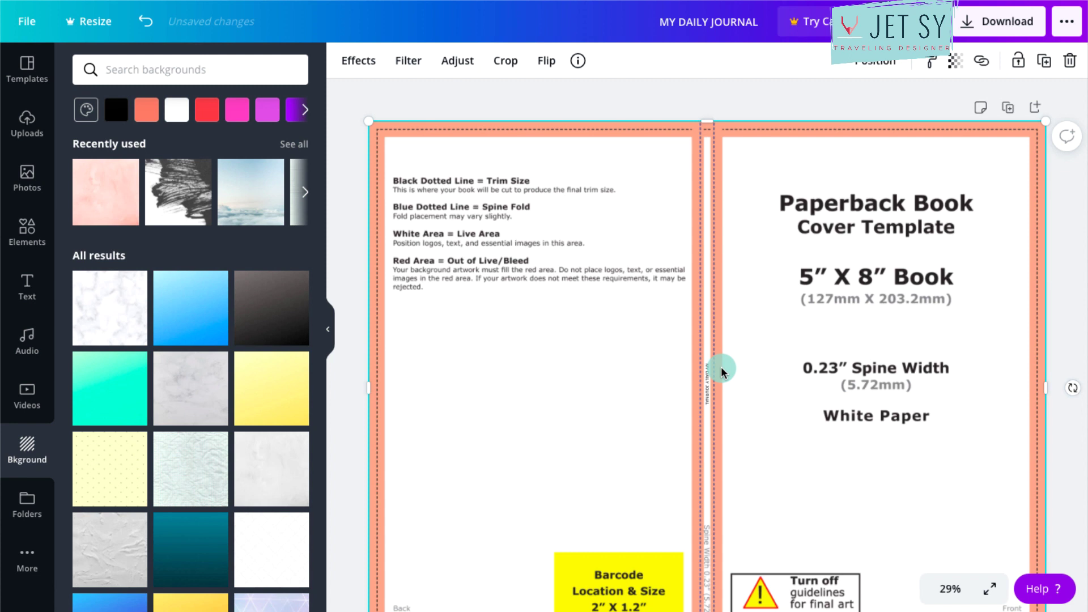
Step: Add a new text box on the front cover reading 'MY DAILY JOURNAL'
{"action": "left_click", "coordinate": [707, 383]}
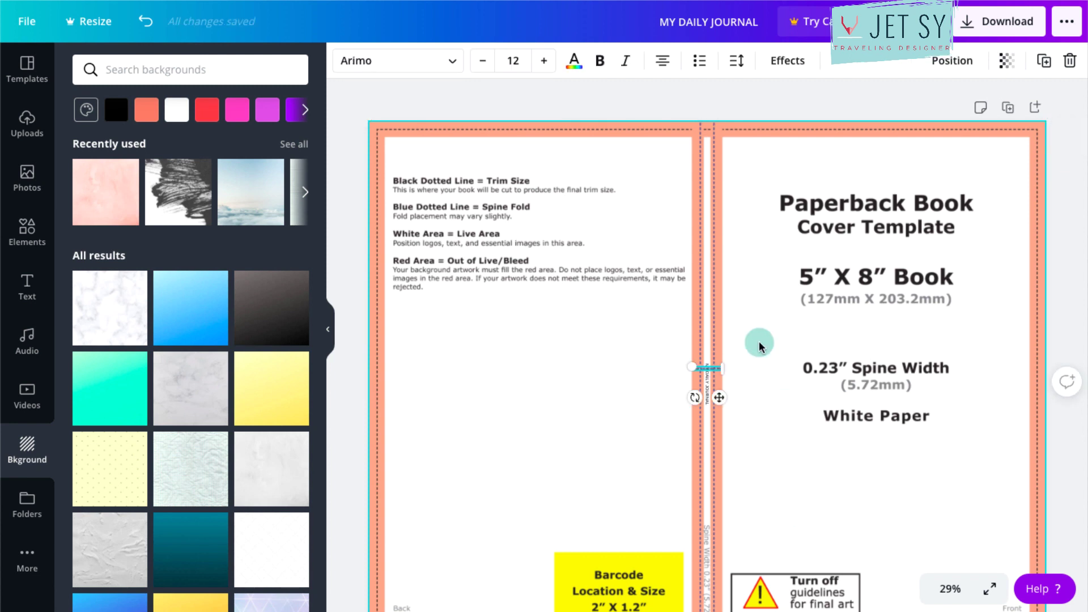
{"action": "key", "text": "ctrl+z"}
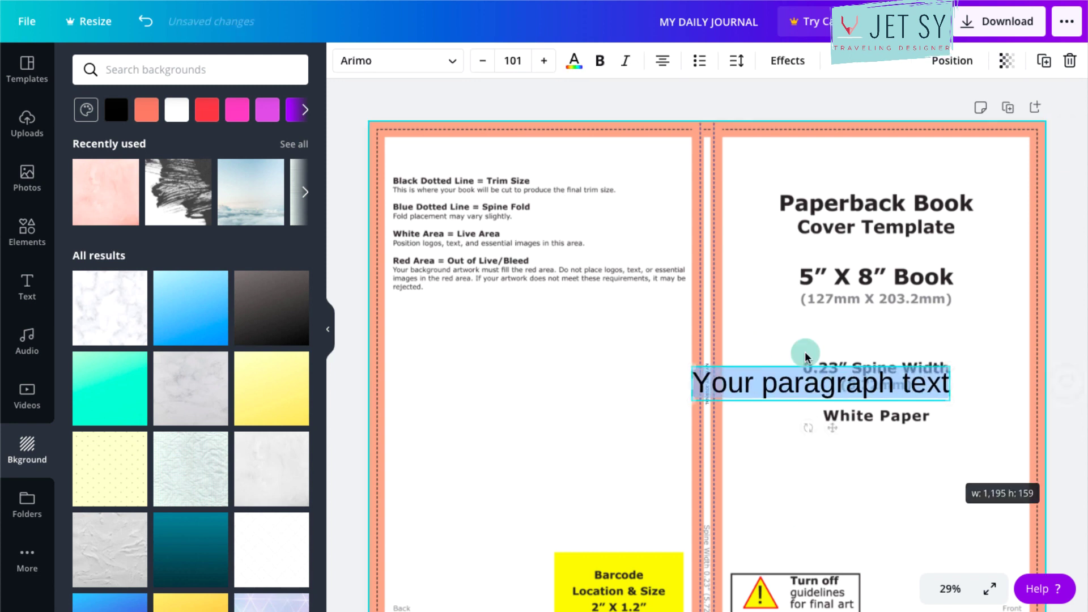
{"action": "type", "text": "MY"}
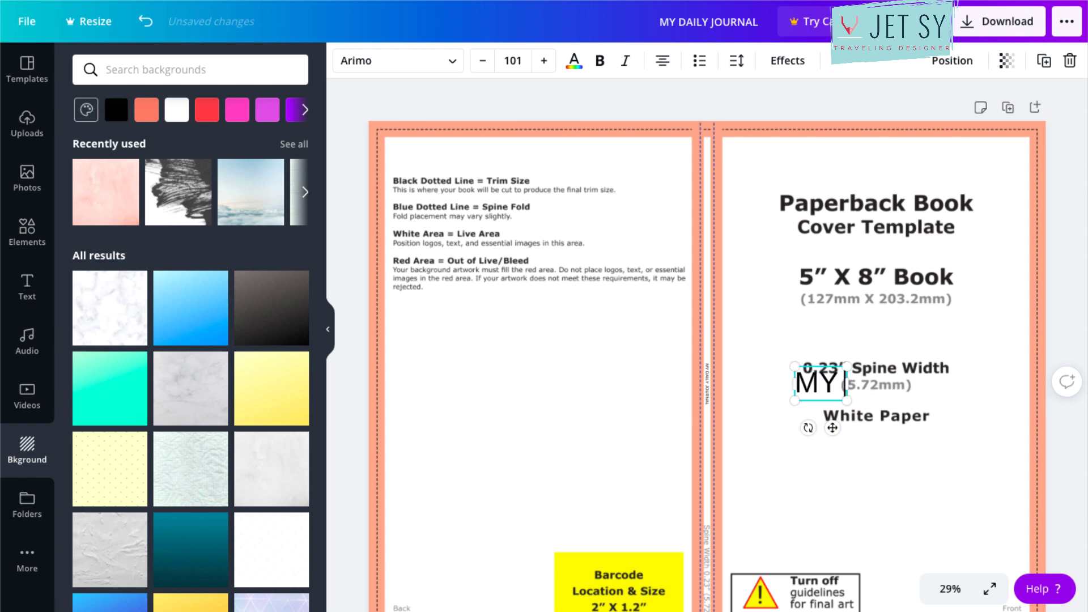
{"action": "type", "text": " DAILY JOURNAL"}
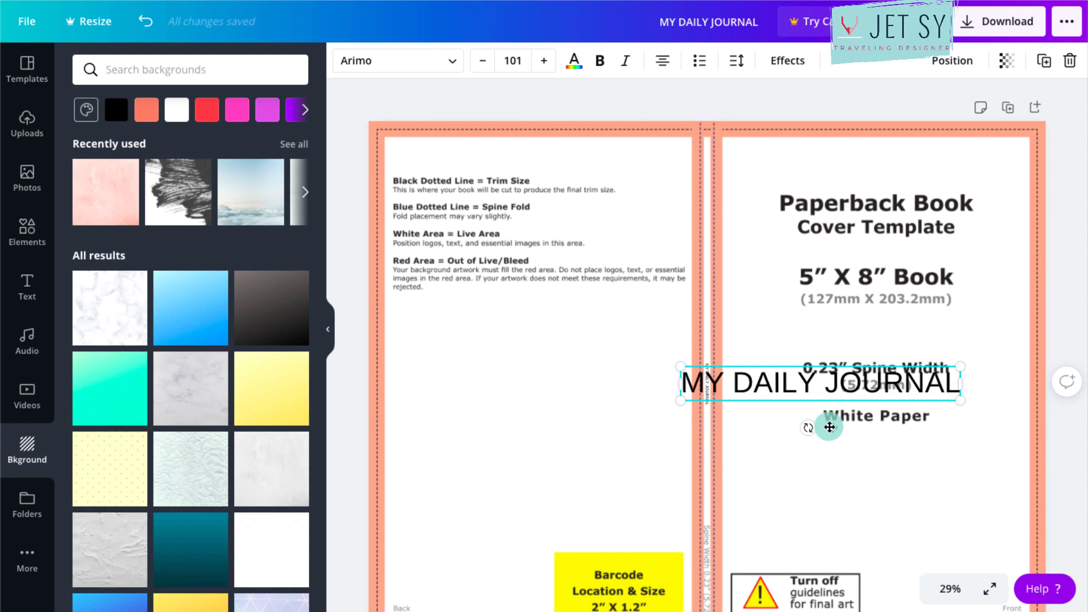
Step: Move the MY DAILY JOURNAL title up onto the front cover, above the spine-width details
{"action": "right_click", "coordinate": [829, 427]}
{"action": "scroll", "coordinate": [829, 427], "scroll_direction": "up", "scroll_amount": 5}
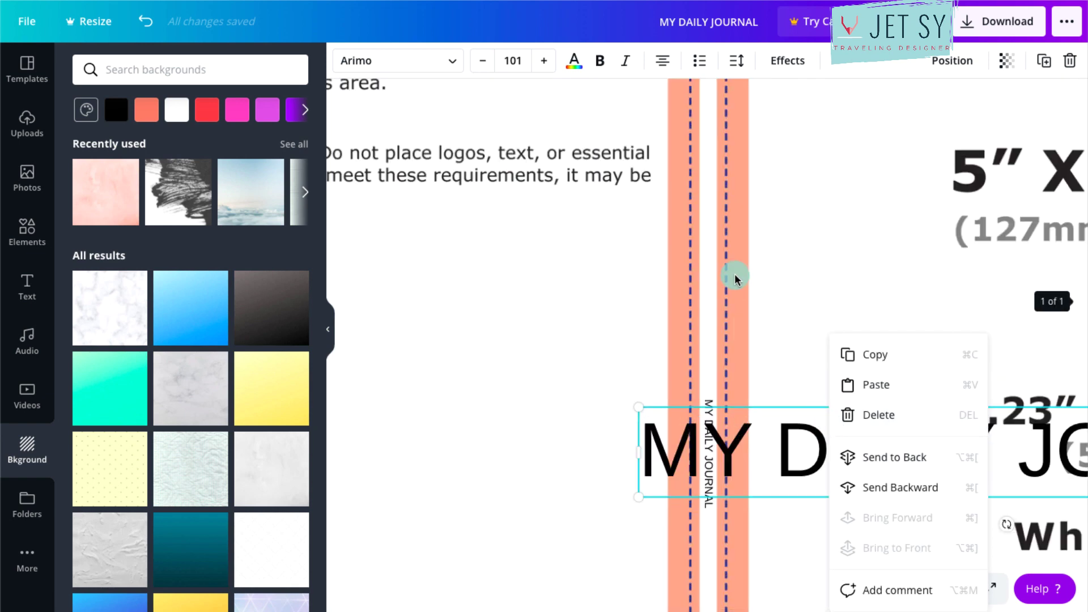
{"action": "scroll", "coordinate": [850, 306], "scroll_direction": "left", "scroll_amount": 5}
{"action": "scroll", "coordinate": [853, 303], "scroll_direction": "right", "scroll_amount": 10}
{"action": "left_click", "coordinate": [854, 303]}
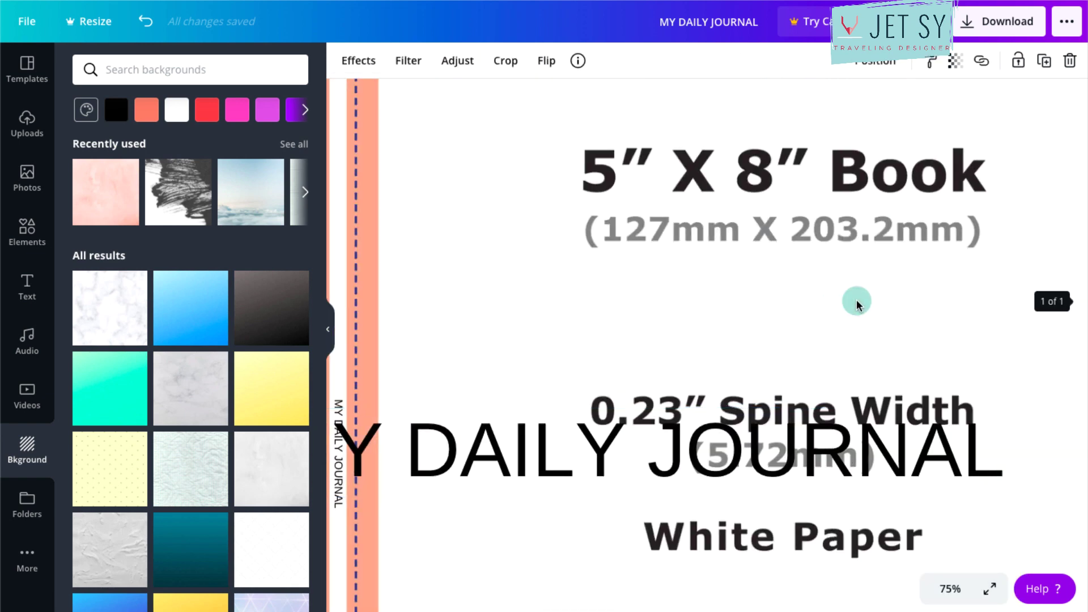
{"action": "scroll", "coordinate": [907, 305], "scroll_direction": "right", "scroll_amount": 3}
{"action": "scroll", "coordinate": [1003, 292], "scroll_direction": "down", "scroll_amount": 5}
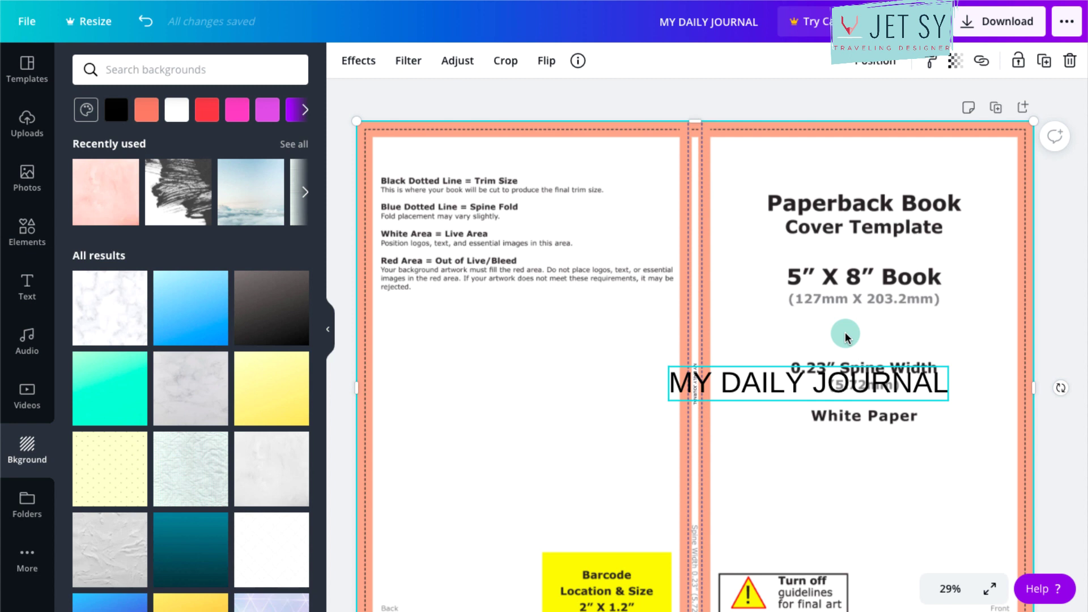
{"action": "left_click_drag", "start_coordinate": [846, 334], "coordinate": [874, 319]}
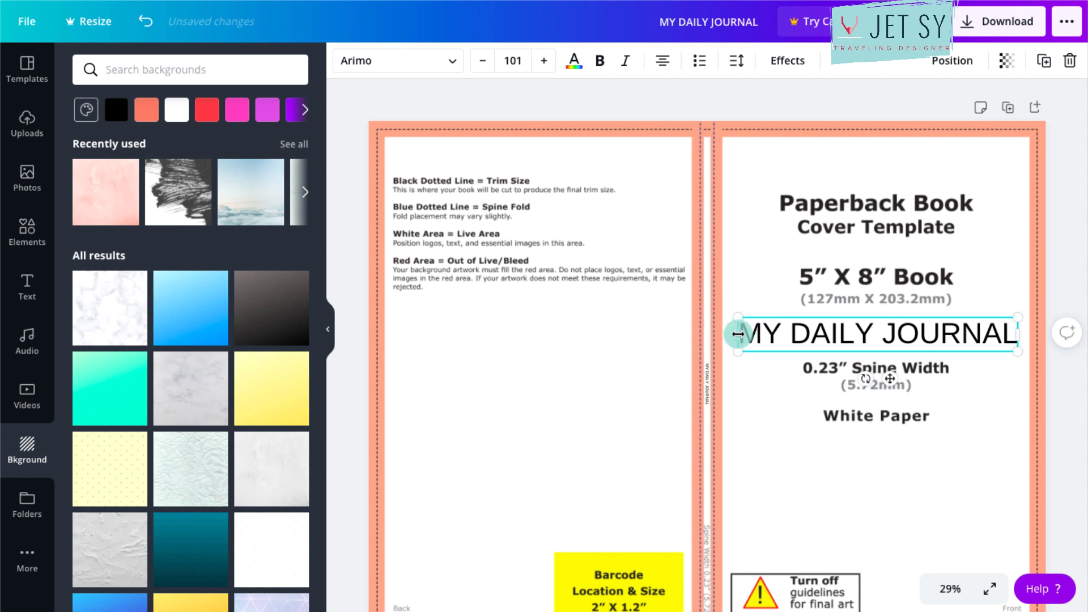
Step: Widen the title box outward on both sides to about 1,433 px
{"action": "left_click_drag", "start_coordinate": [726, 331], "coordinate": [715, 332]}
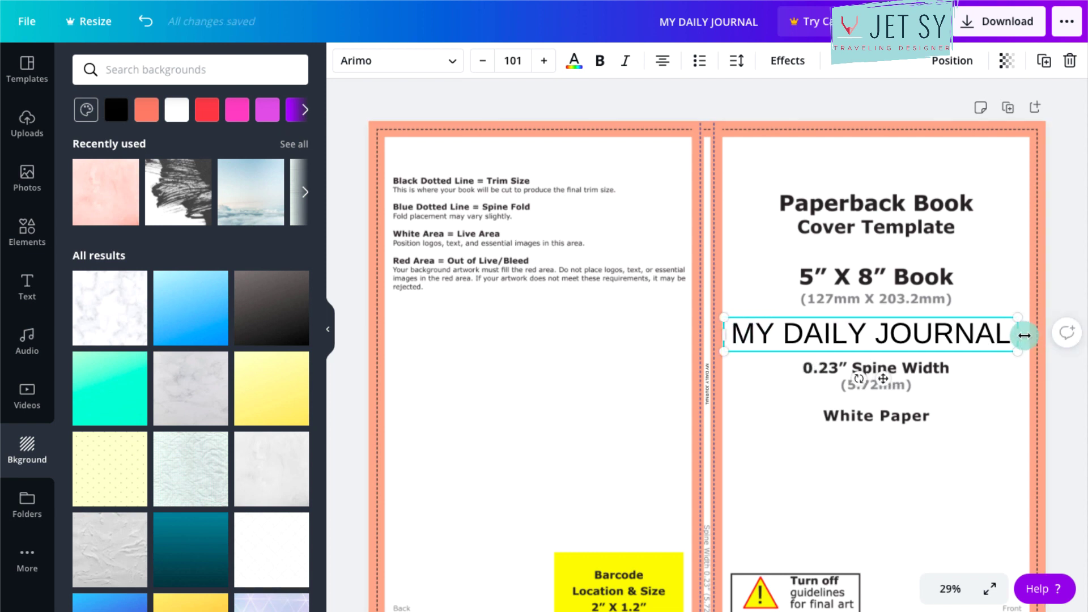
{"action": "left_click_drag", "start_coordinate": [1021, 336], "coordinate": [1033, 339]}
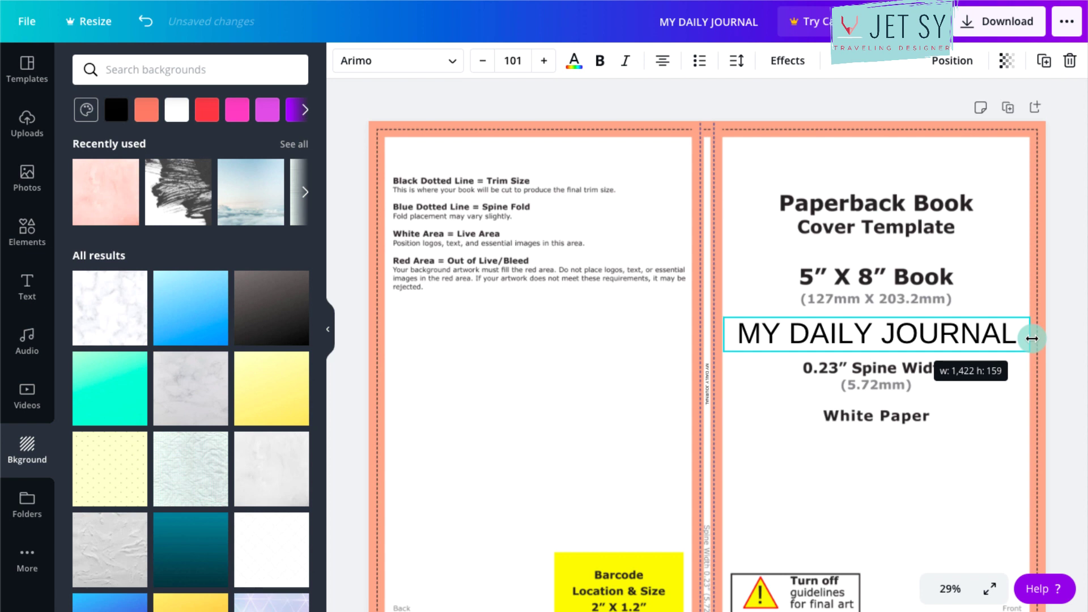
{"action": "triple_click", "coordinate": [889, 333]}
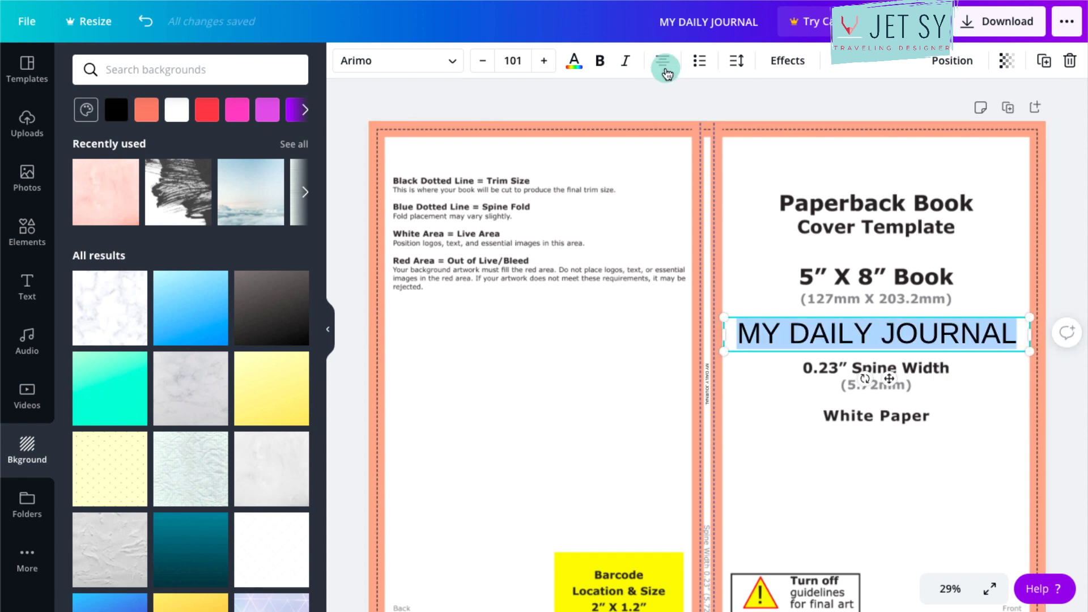
Step: Duplicate the title just below it and change the copy's text to 'SUBTITLE'
{"action": "left_click", "coordinate": [923, 523]}
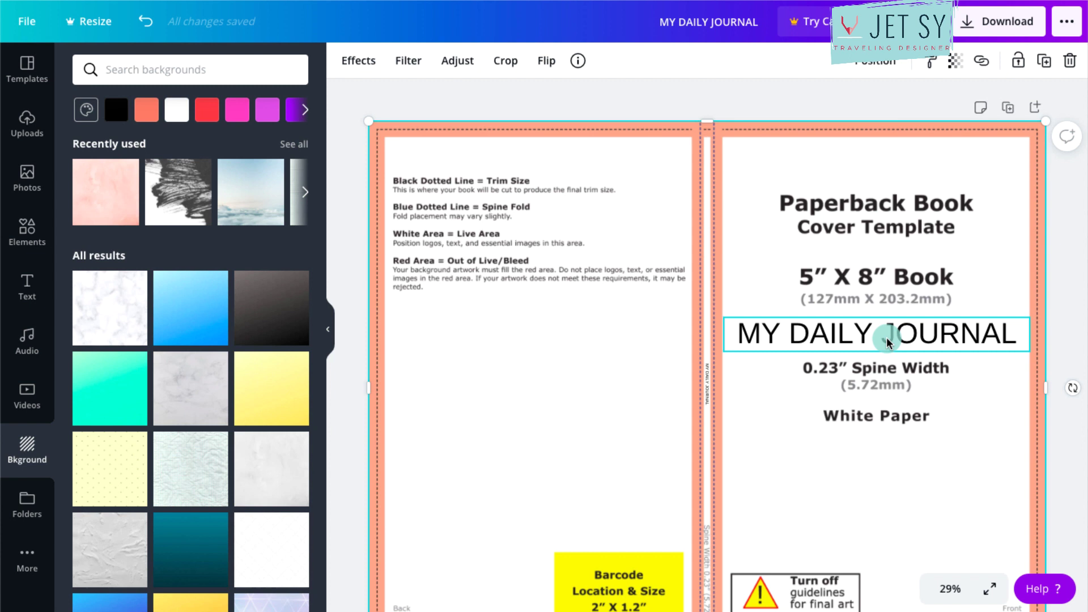
{"action": "left_click_drag", "start_coordinate": [885, 318], "coordinate": [888, 377]}
{"action": "key", "text": "ctrl+a"}
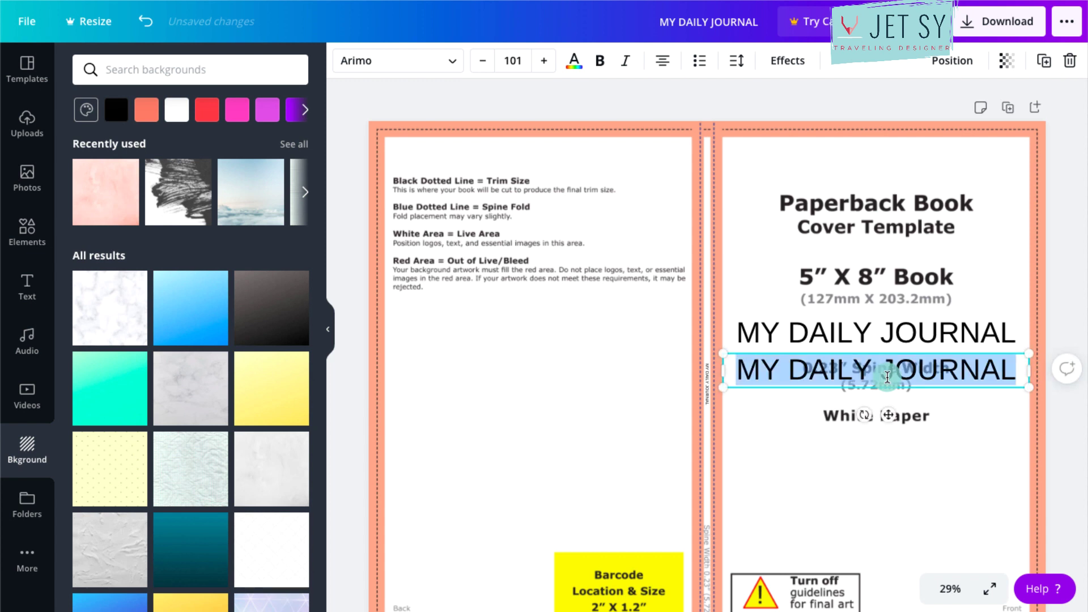
{"action": "key", "text": "BackSpace"}
{"action": "type", "text": "SUBTIG"}
{"action": "key", "text": "BackSpace"}
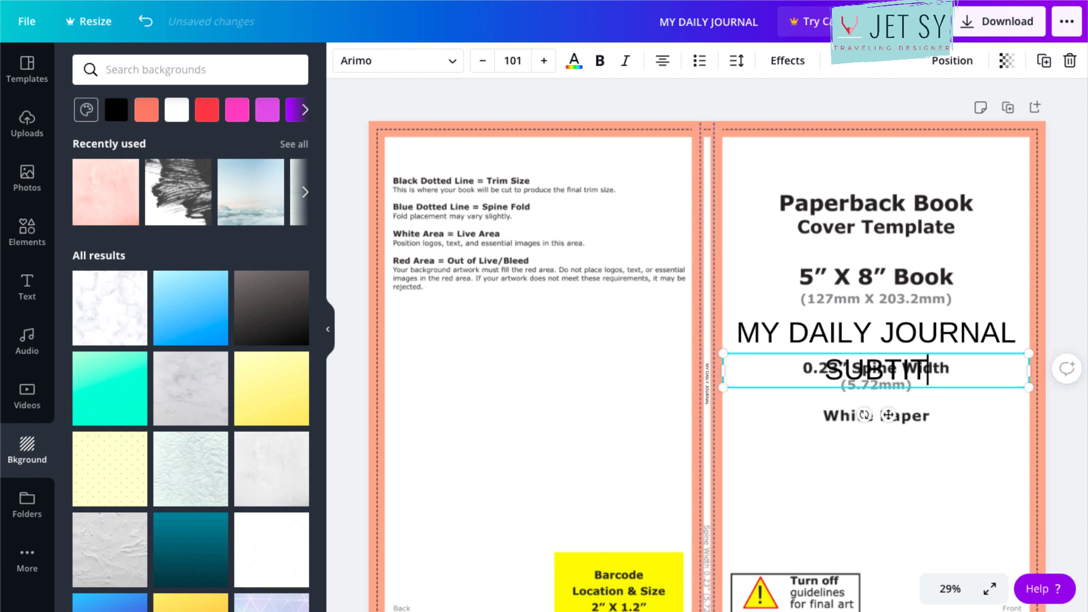
{"action": "type", "text": "TLE"}
Step: Set the subtitle to size 50 and add an 'AUTHOR NAME' line near the cover's bottom
{"action": "key", "text": "ctrl+a"}
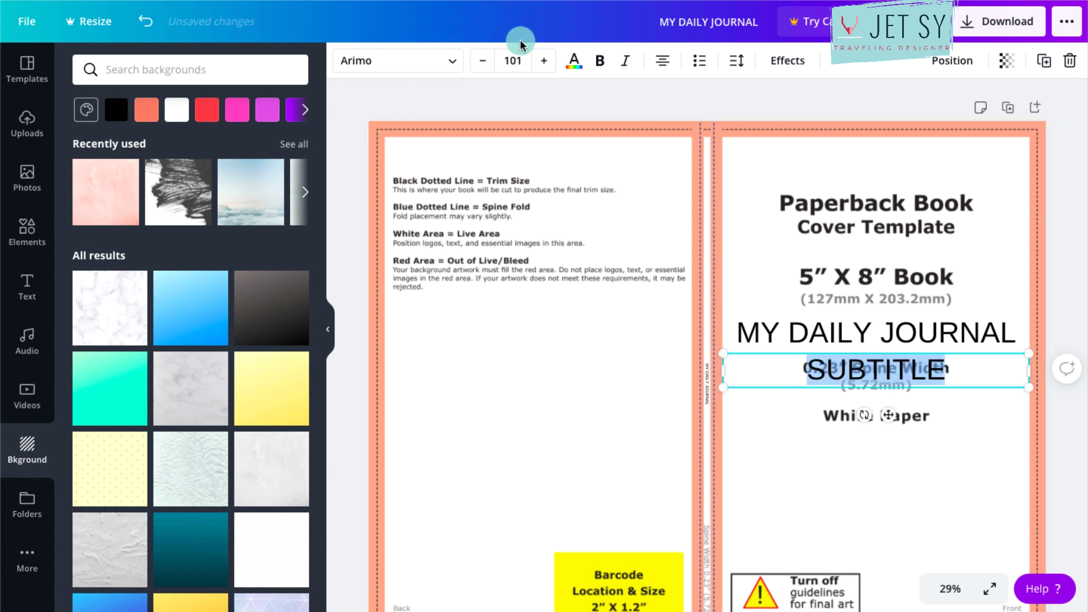
{"action": "left_click", "coordinate": [513, 61]}
{"action": "type", "text": "50"}
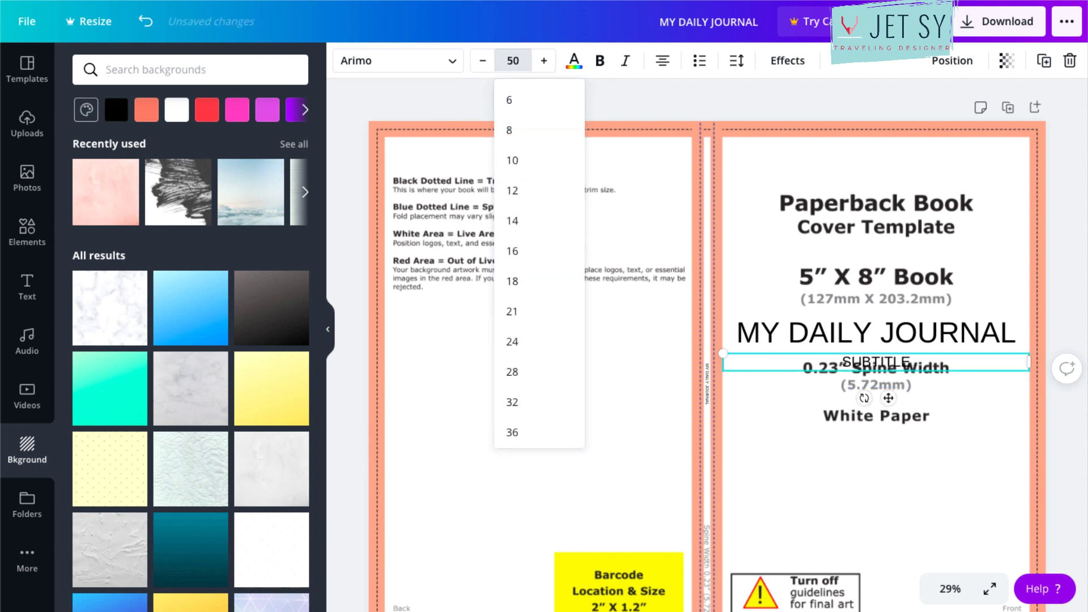
{"action": "key", "text": "Return"}
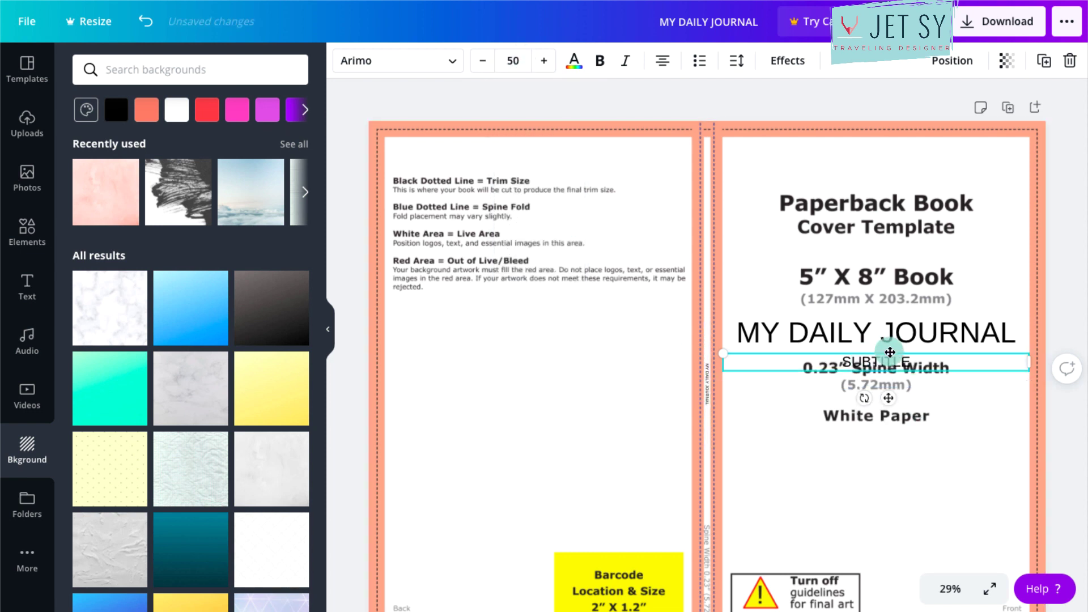
{"action": "left_click_drag", "start_coordinate": [887, 398], "coordinate": [887, 604]}
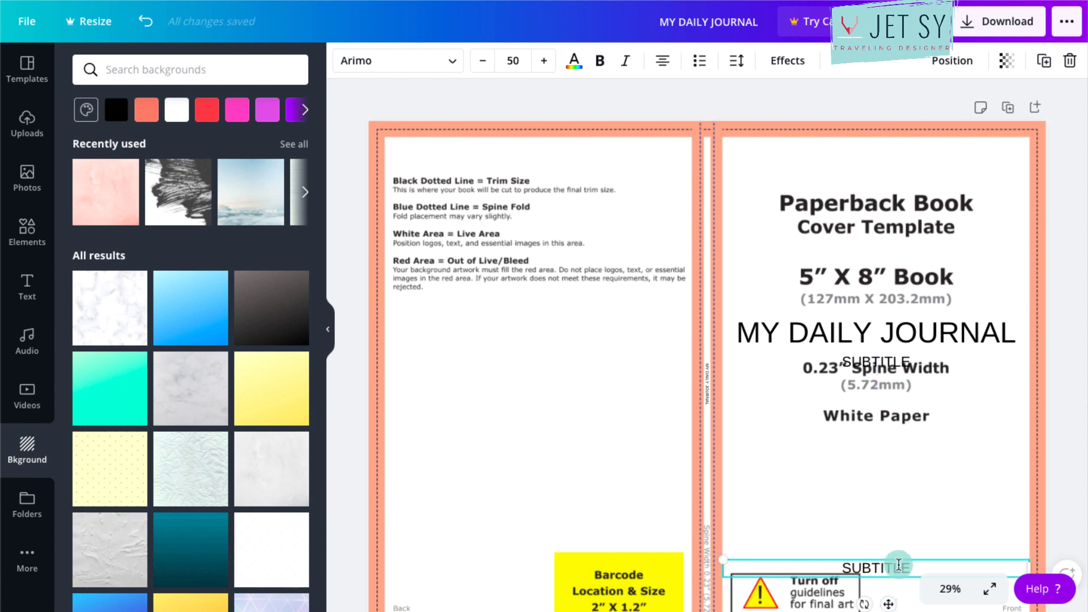
{"action": "type", "text": "AUTHOR"}
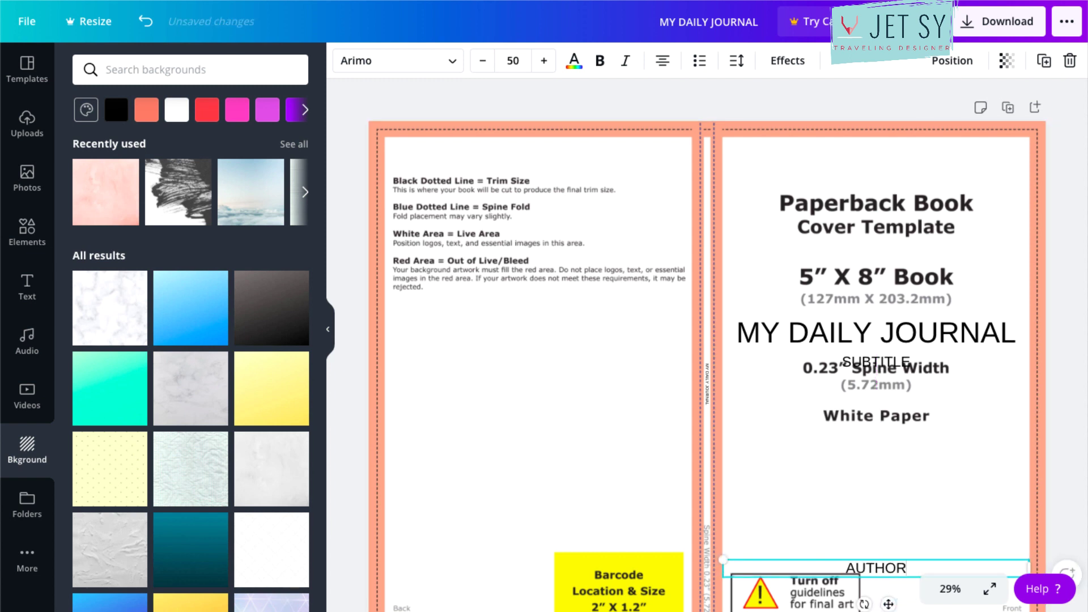
{"action": "type", "text": " NAME"}
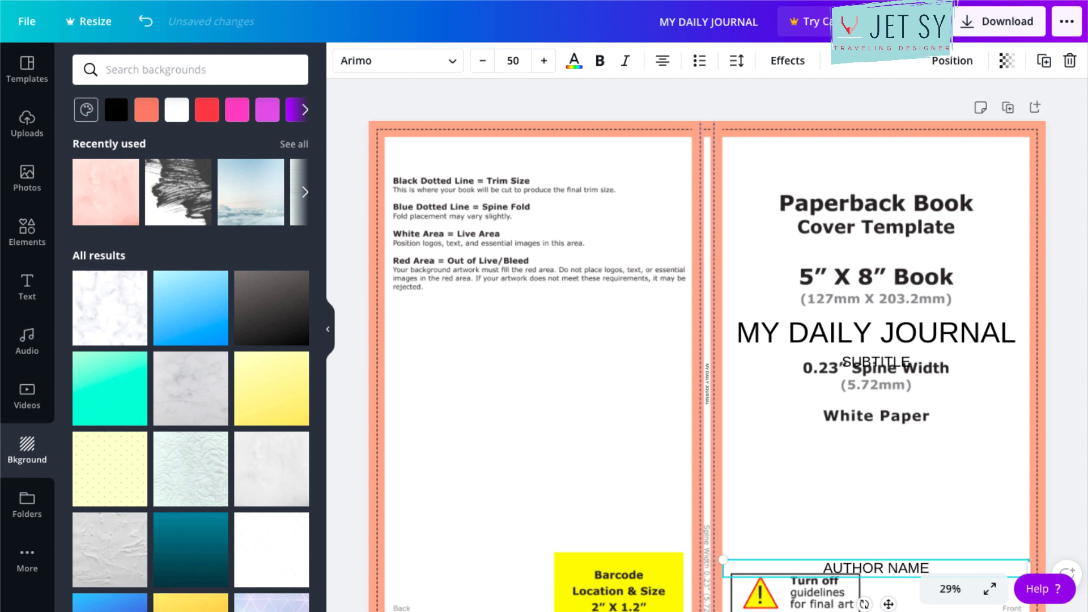
Step: Place the JET SY logo from Uploads in the back cover's bottom-left corner
{"action": "left_click", "coordinate": [856, 442]}
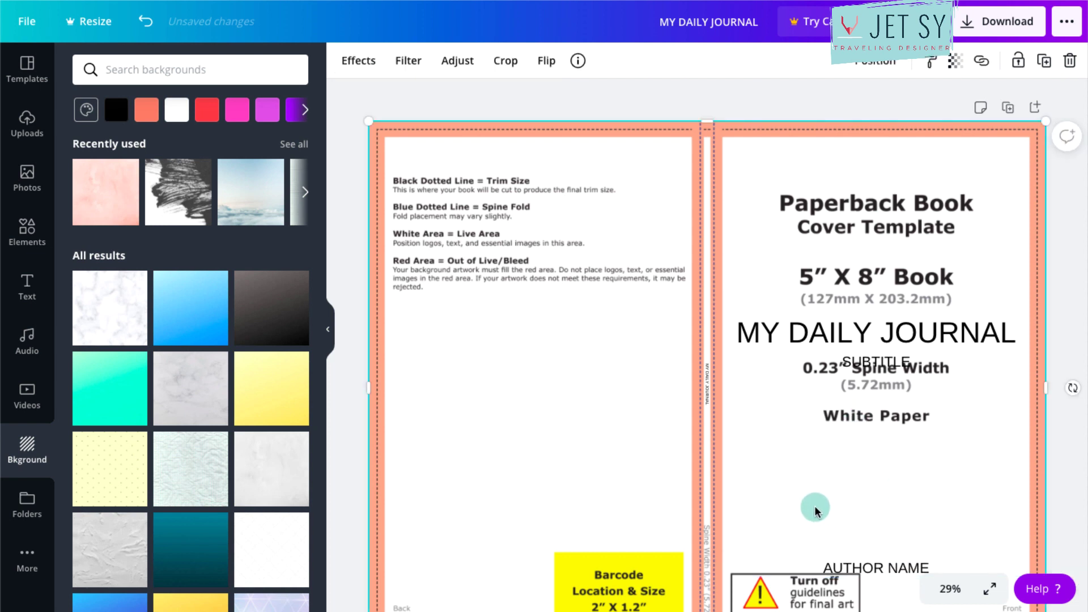
{"action": "scroll", "coordinate": [815, 510], "scroll_direction": "down", "scroll_amount": 3}
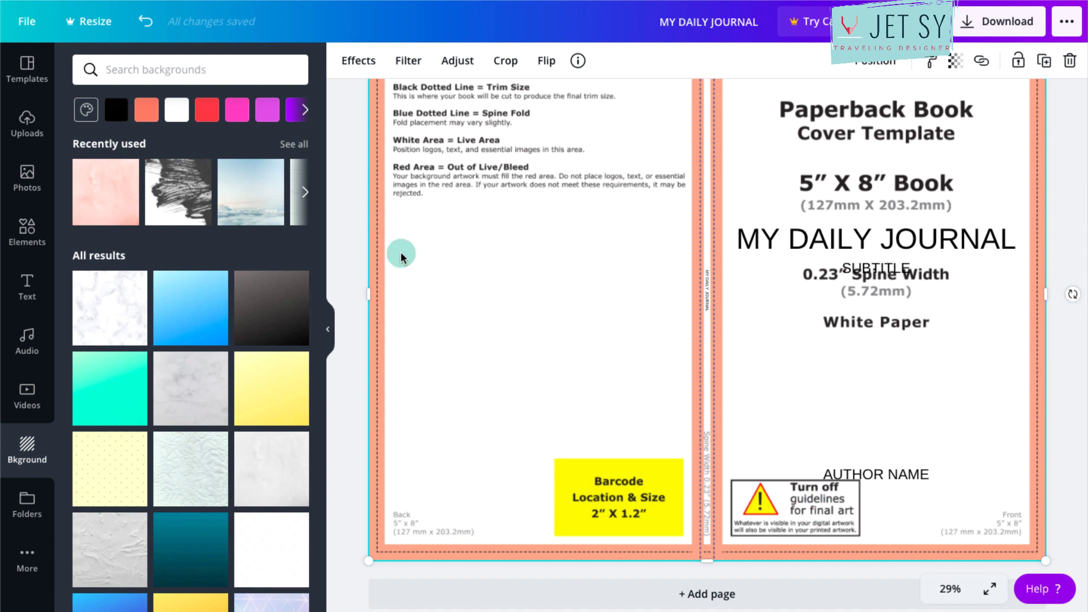
{"action": "scroll", "coordinate": [522, 285], "scroll_direction": "down", "scroll_amount": 1}
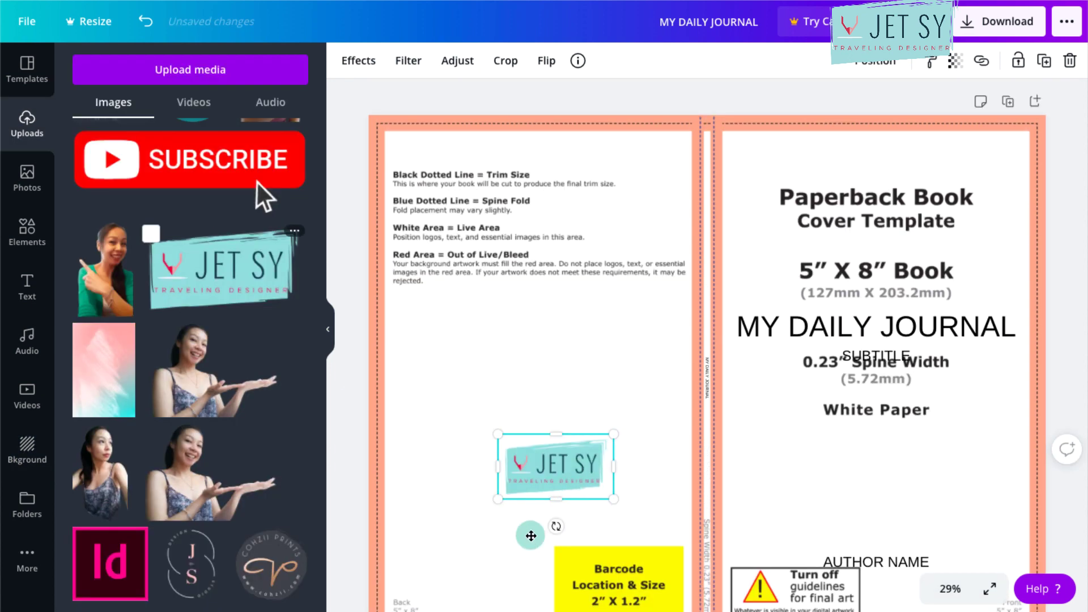
{"action": "left_click_drag", "start_coordinate": [576, 476], "coordinate": [478, 596]}
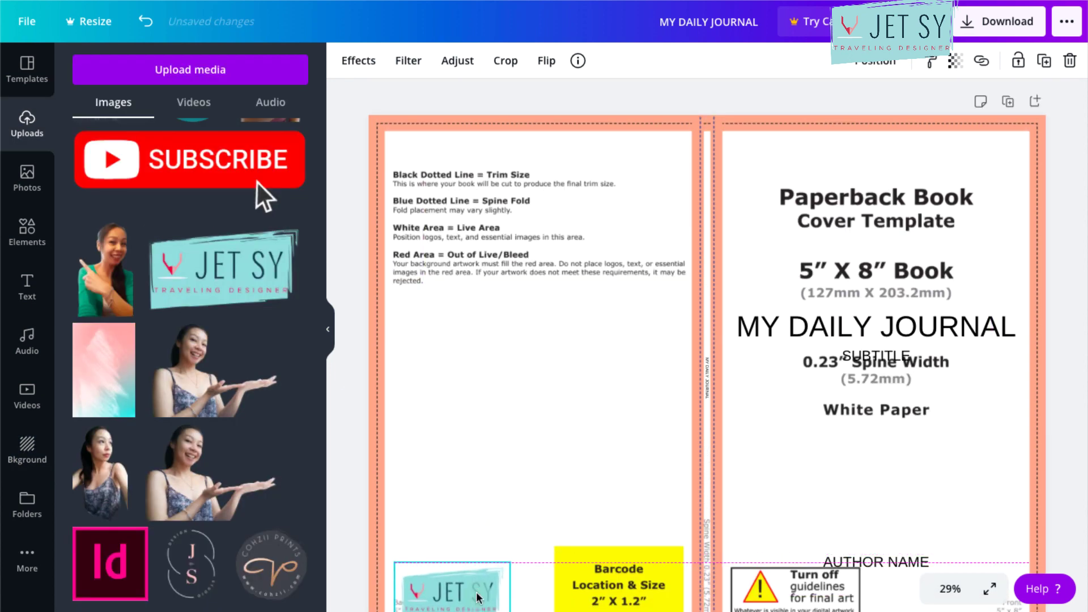
{"action": "left_click", "coordinate": [548, 477]}
{"action": "scroll", "coordinate": [468, 528], "scroll_direction": "down", "scroll_amount": 1}
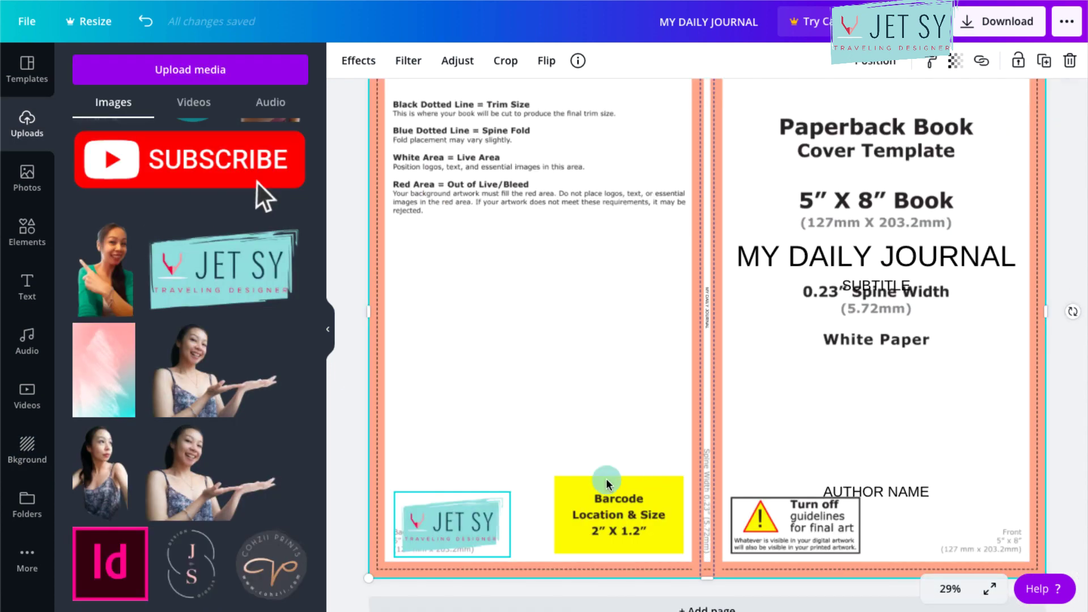
{"action": "left_click", "coordinate": [545, 537]}
{"action": "left_click", "coordinate": [556, 228]}
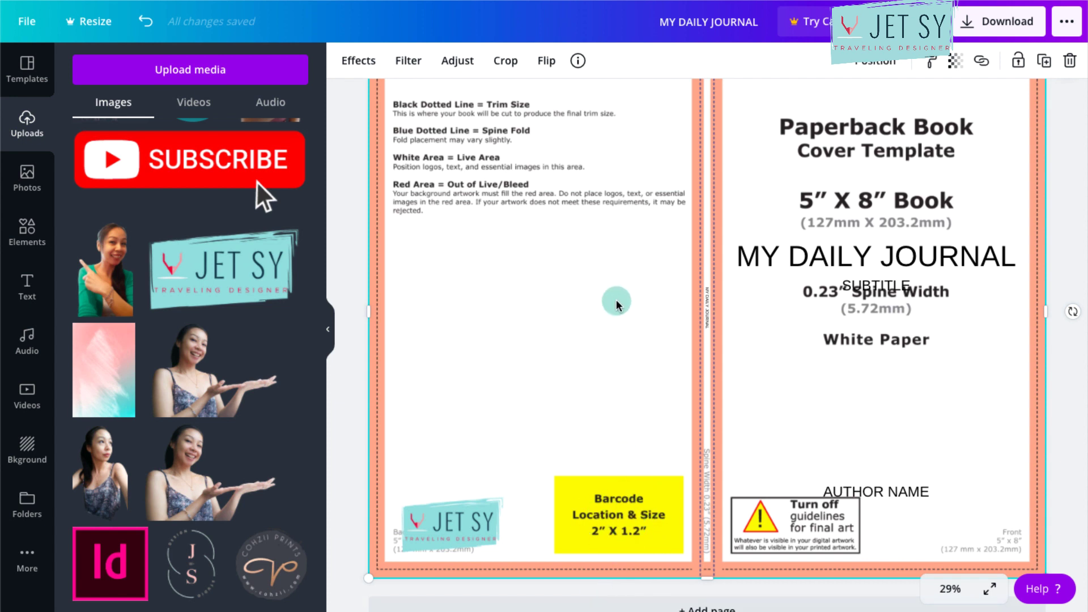
{"action": "scroll", "coordinate": [617, 306], "scroll_direction": "down", "scroll_amount": 1}
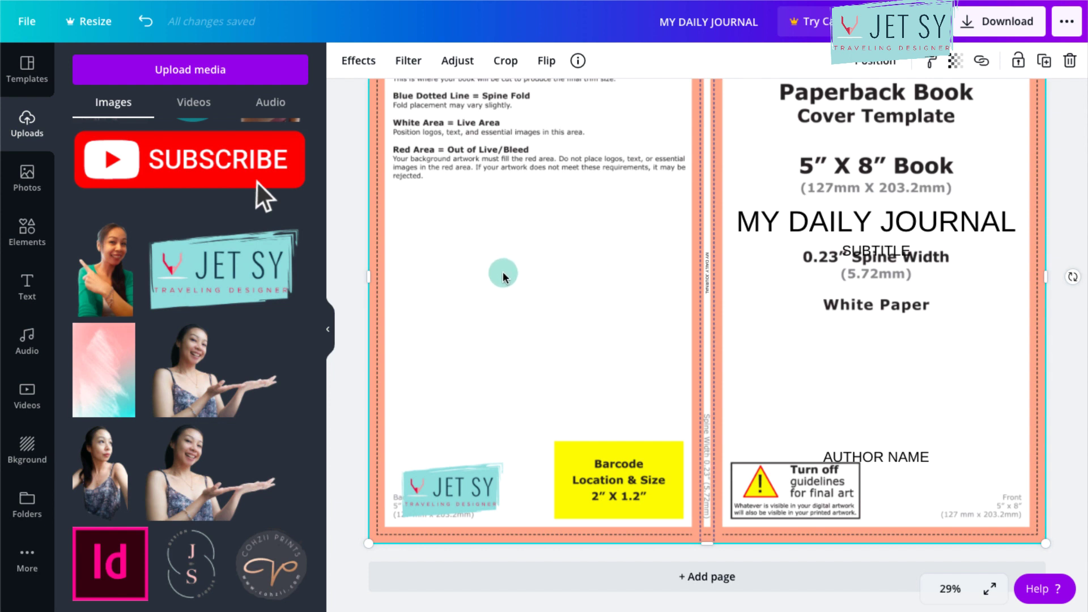
{"action": "scroll", "coordinate": [503, 274], "scroll_direction": "up", "scroll_amount": 2}
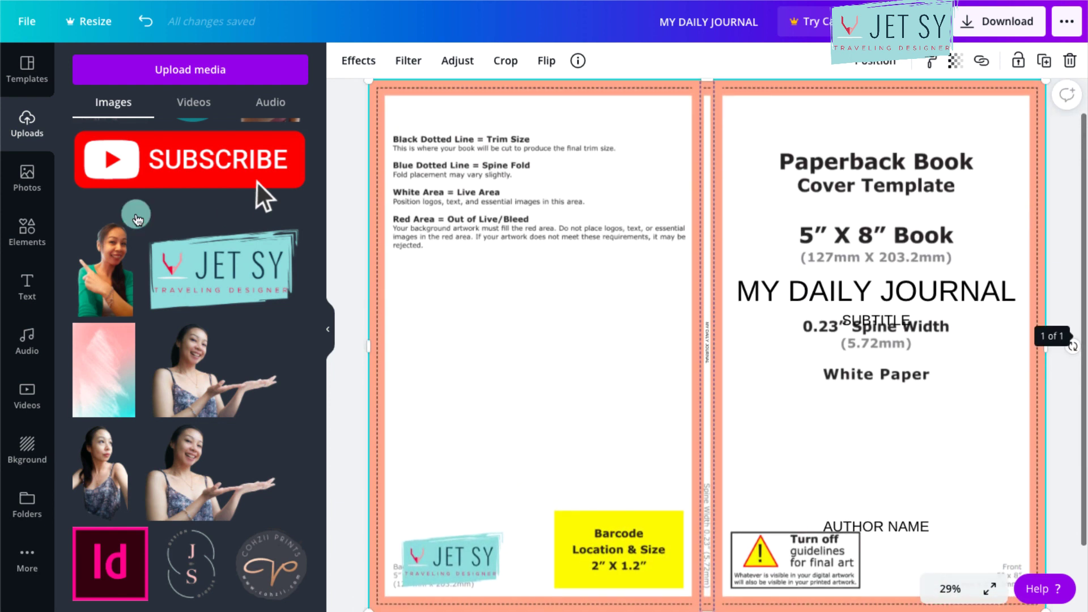
Step: Add a square and resize it into a 144 px-wide, full-height strip over the spine
{"action": "left_click", "coordinate": [29, 232]}
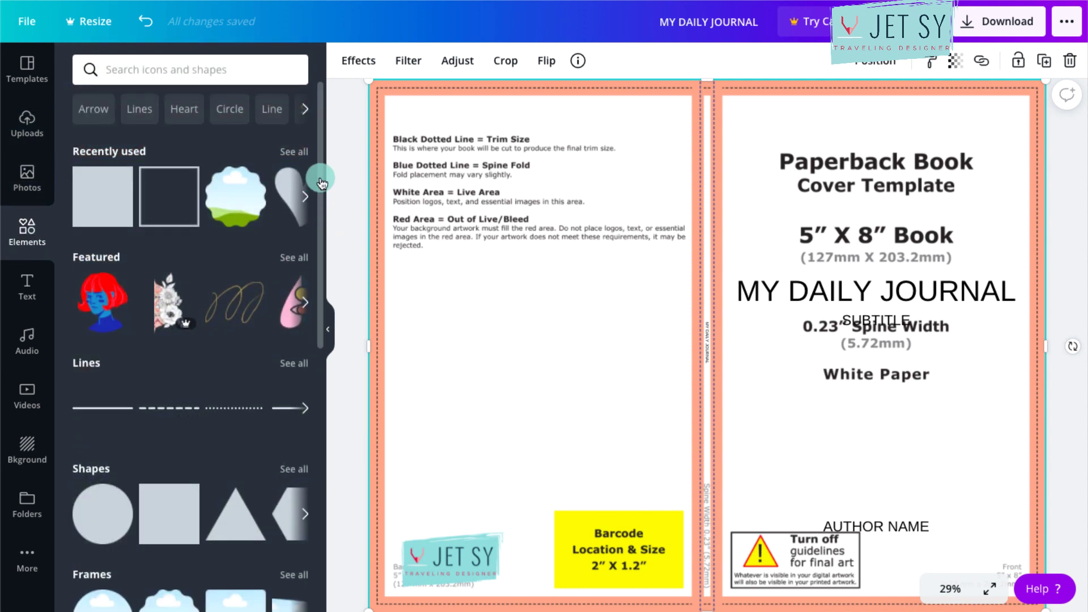
{"action": "left_click", "coordinate": [103, 197]}
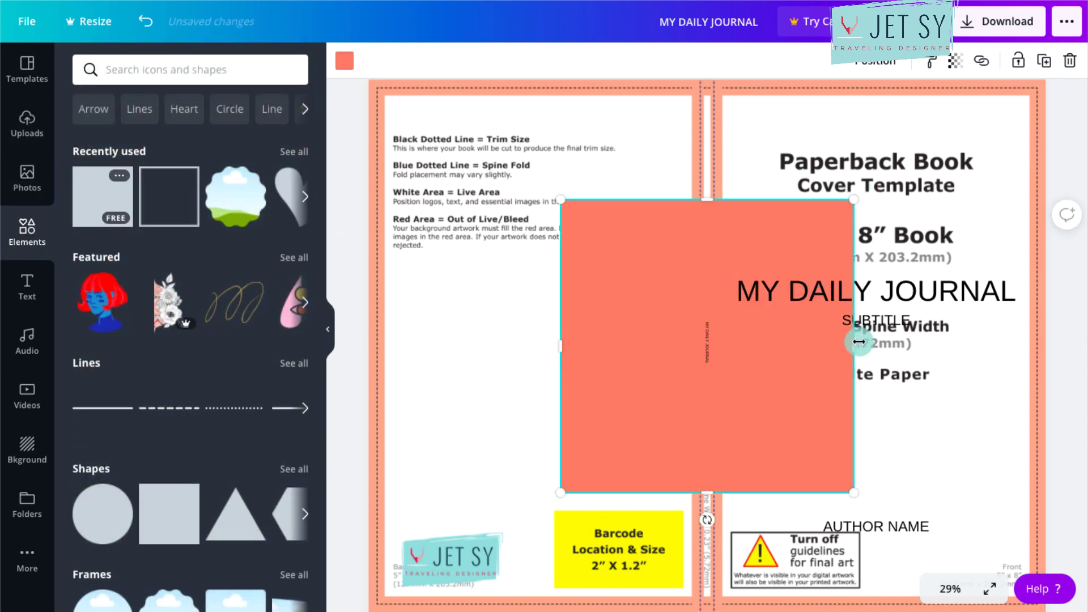
{"action": "left_click_drag", "start_coordinate": [853, 346], "coordinate": [723, 337]}
{"action": "left_click_drag", "start_coordinate": [561, 342], "coordinate": [693, 345]}
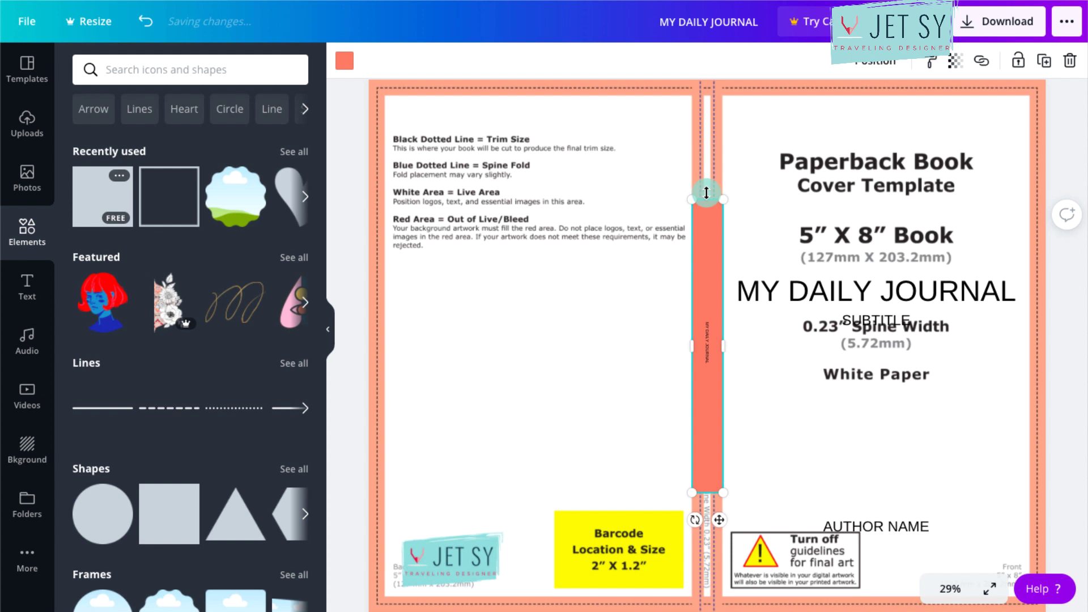
{"action": "left_click_drag", "start_coordinate": [707, 123], "coordinate": [704, 79]}
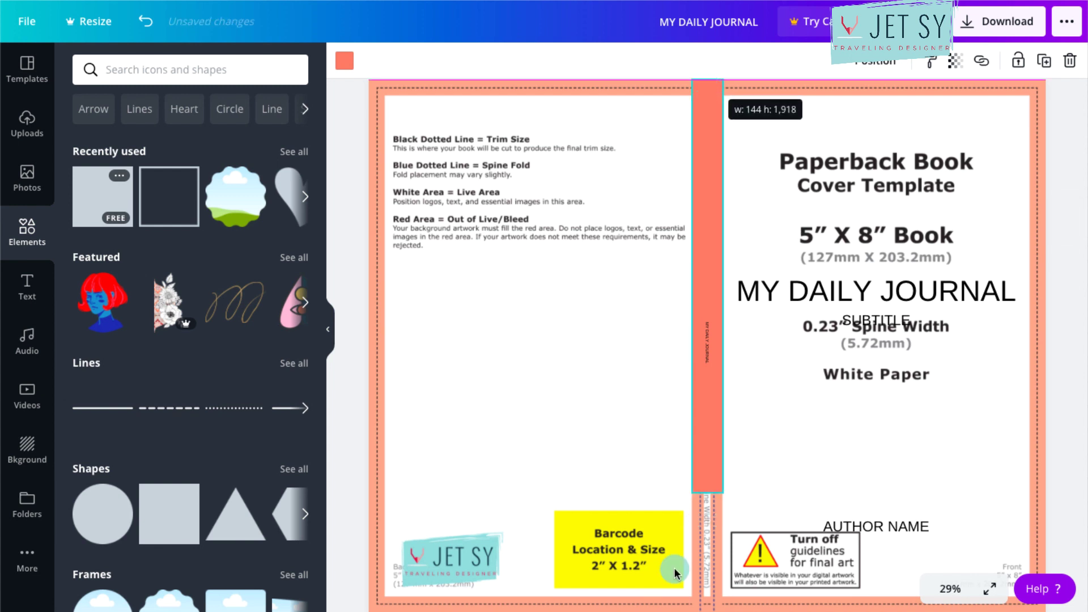
{"action": "left_click_drag", "start_coordinate": [717, 490], "coordinate": [712, 600]}
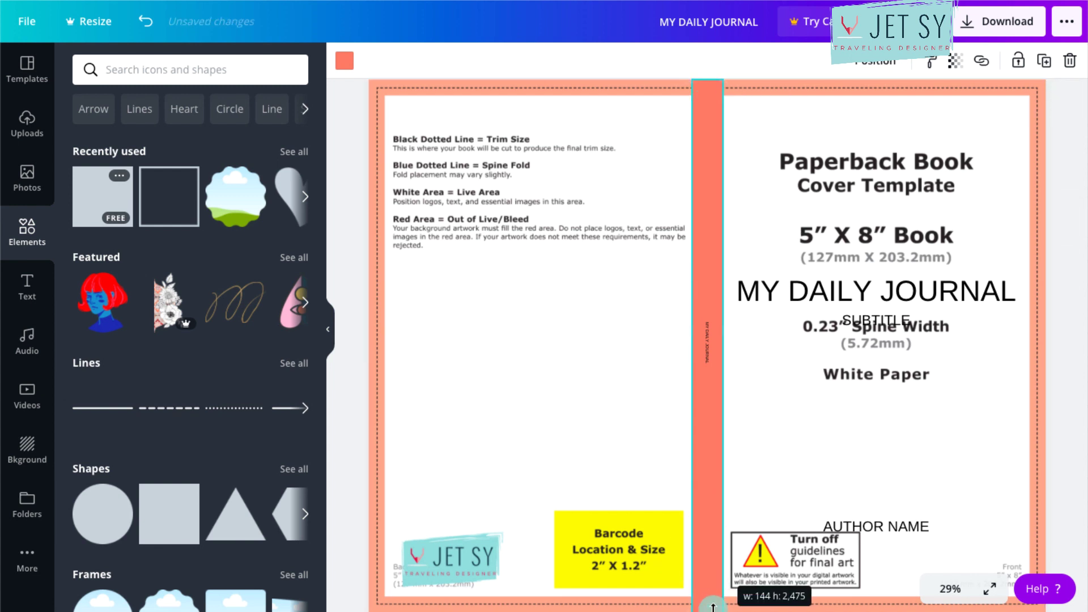
Step: Recolour the spine strip from coral to the pale teal swatch
{"action": "left_click", "coordinate": [664, 117]}
{"action": "left_click", "coordinate": [282, 35]}
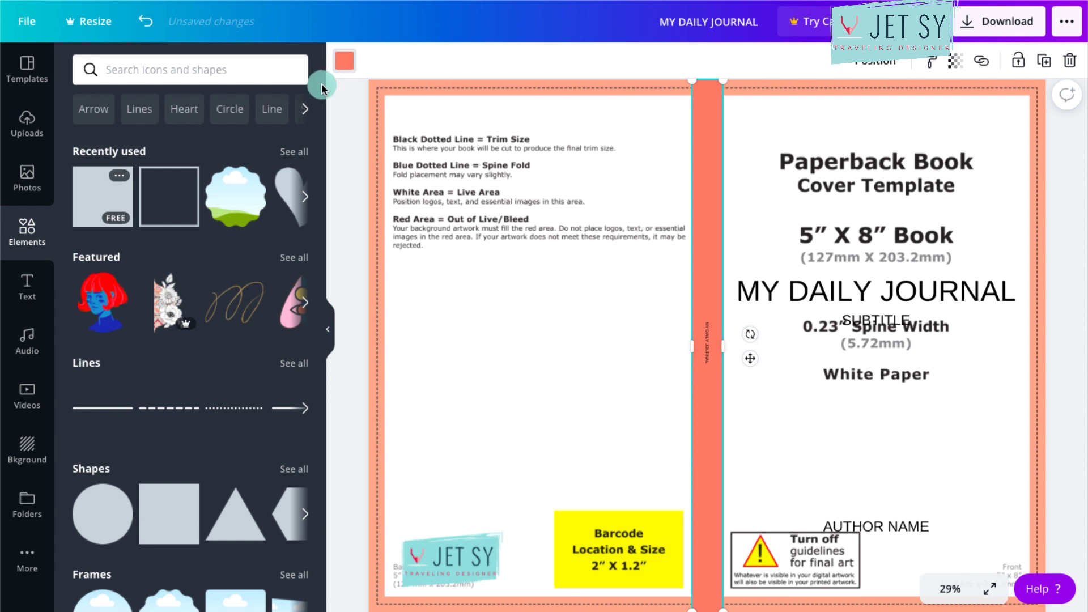
{"action": "left_click", "coordinate": [345, 60]}
{"action": "left_click", "coordinate": [88, 290]}
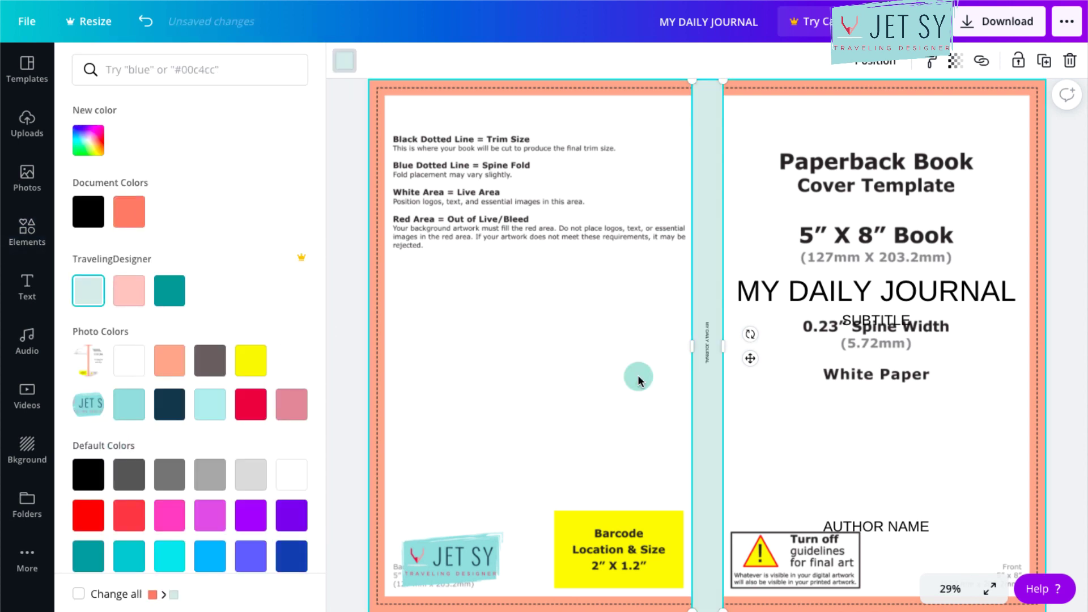
{"action": "left_click", "coordinate": [751, 146]}
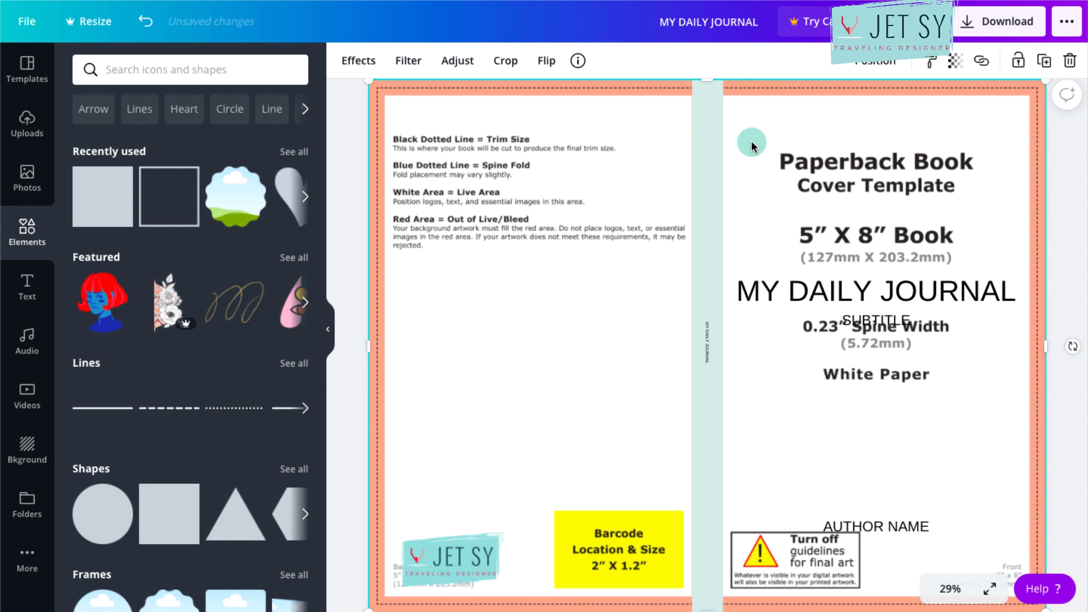
Step: Delete the KDP template guide image, leaving the finished pink watercolour cover
{"action": "key", "text": "Delete"}
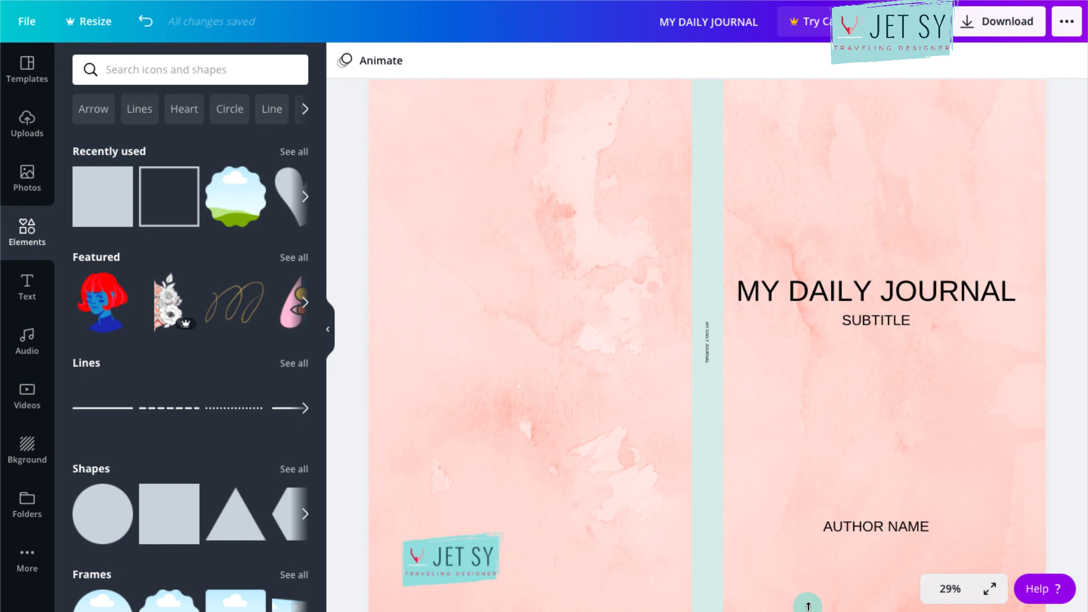
{"action": "scroll", "coordinate": [780, 389], "scroll_direction": "down", "scroll_amount": 2}
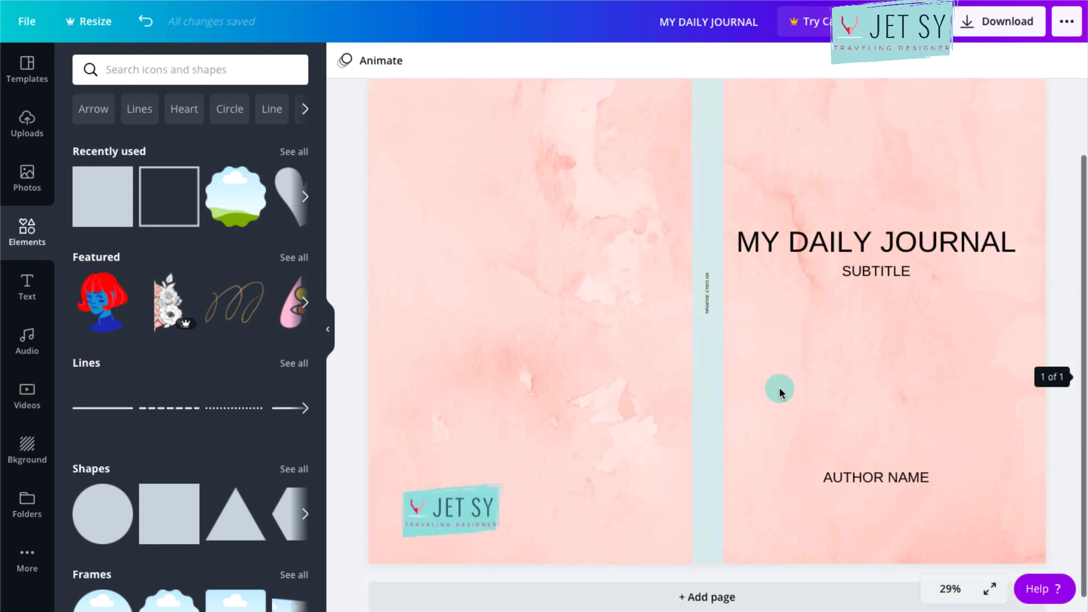
{"action": "scroll", "coordinate": [780, 391], "scroll_direction": "down", "scroll_amount": 1}
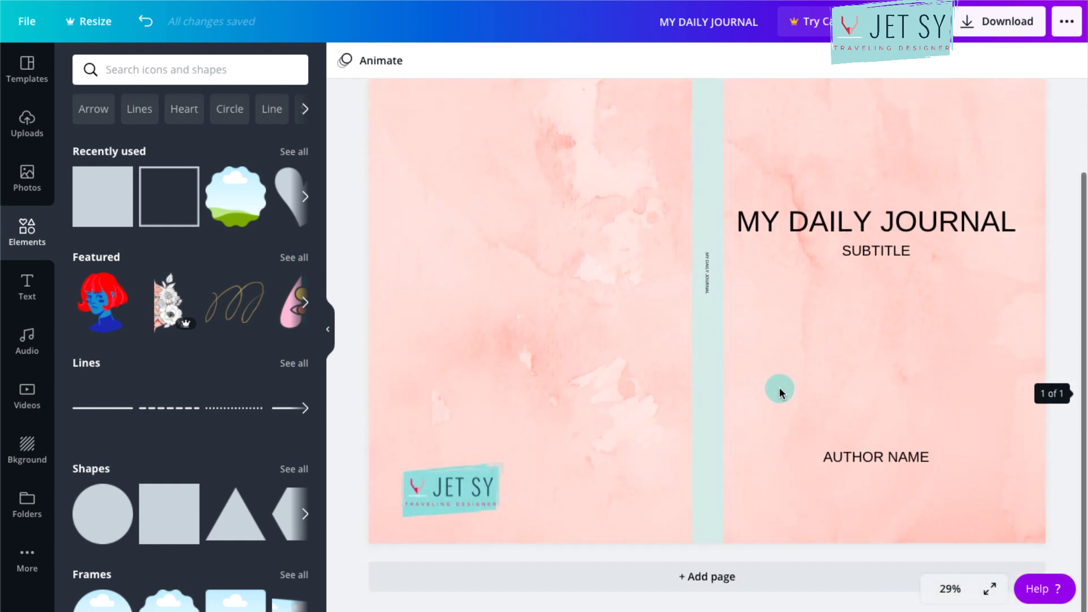
{"action": "left_click", "coordinate": [997, 27]}
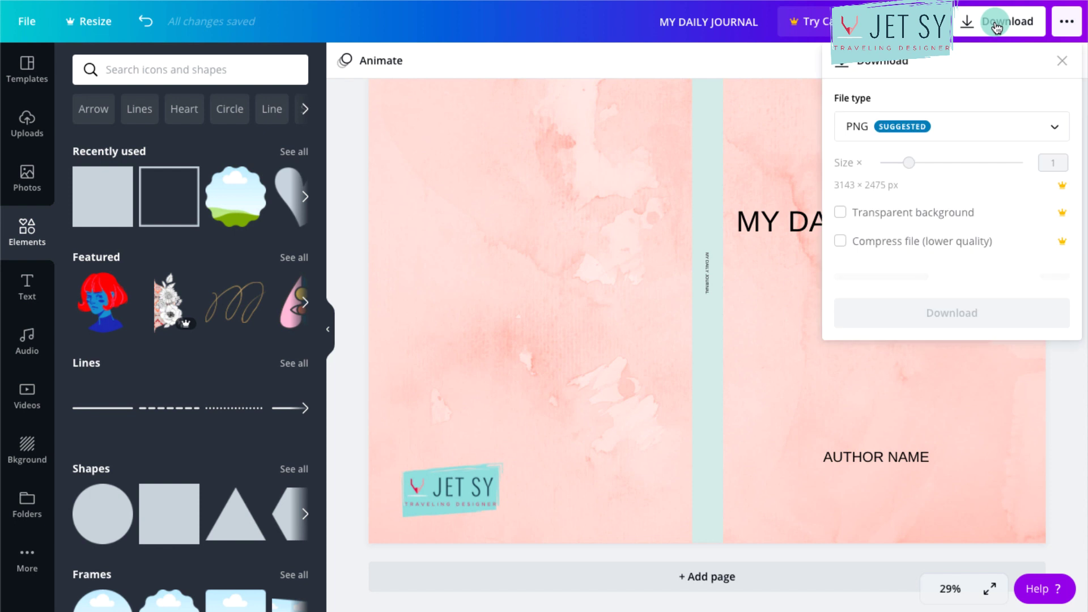
{"action": "left_click", "coordinate": [962, 140]}
{"action": "left_click", "coordinate": [907, 258]}
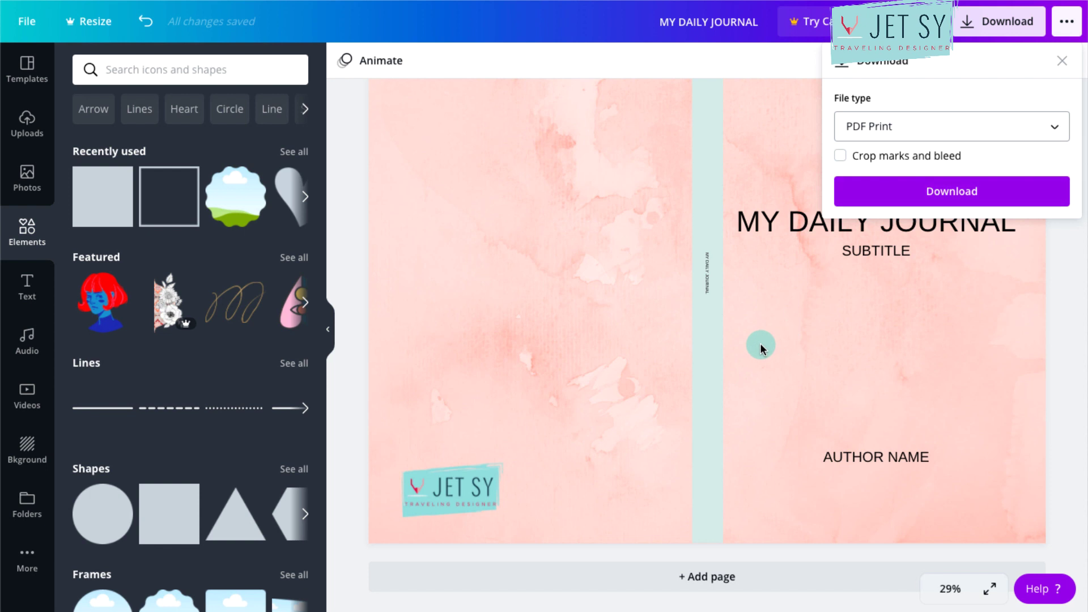
{"action": "left_click", "coordinate": [861, 369]}
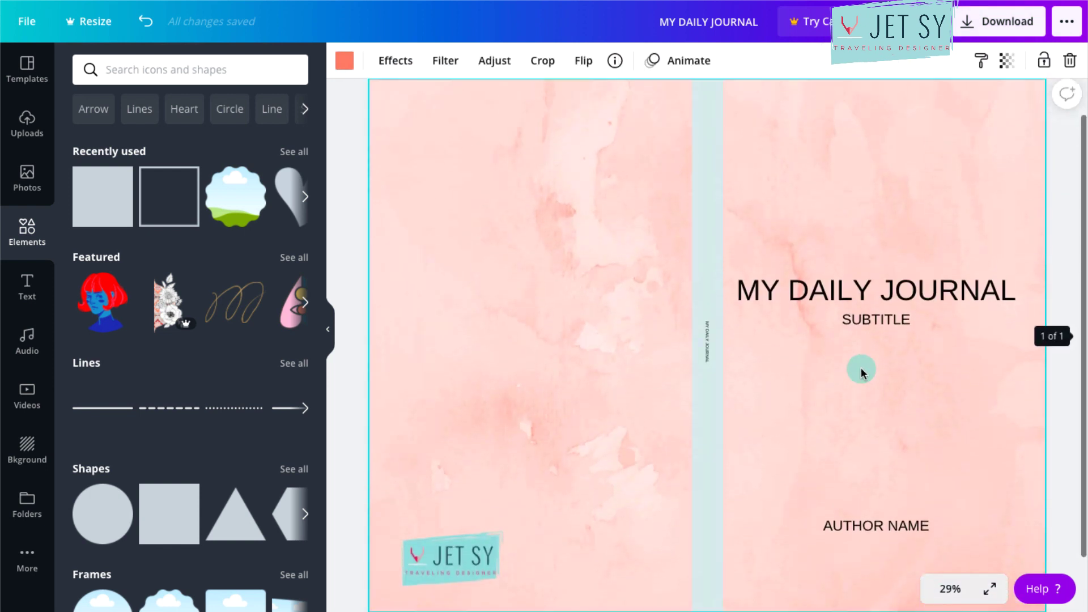
{"action": "scroll", "coordinate": [862, 370], "scroll_direction": "up", "scroll_amount": 1}
{"action": "scroll", "coordinate": [861, 370], "scroll_direction": "down", "scroll_amount": 1}
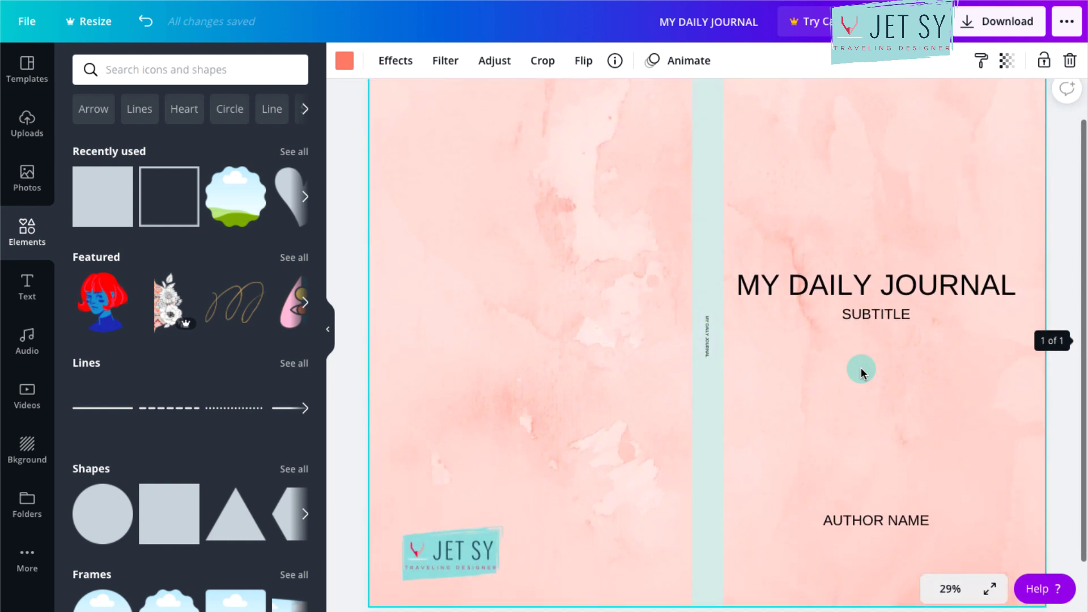